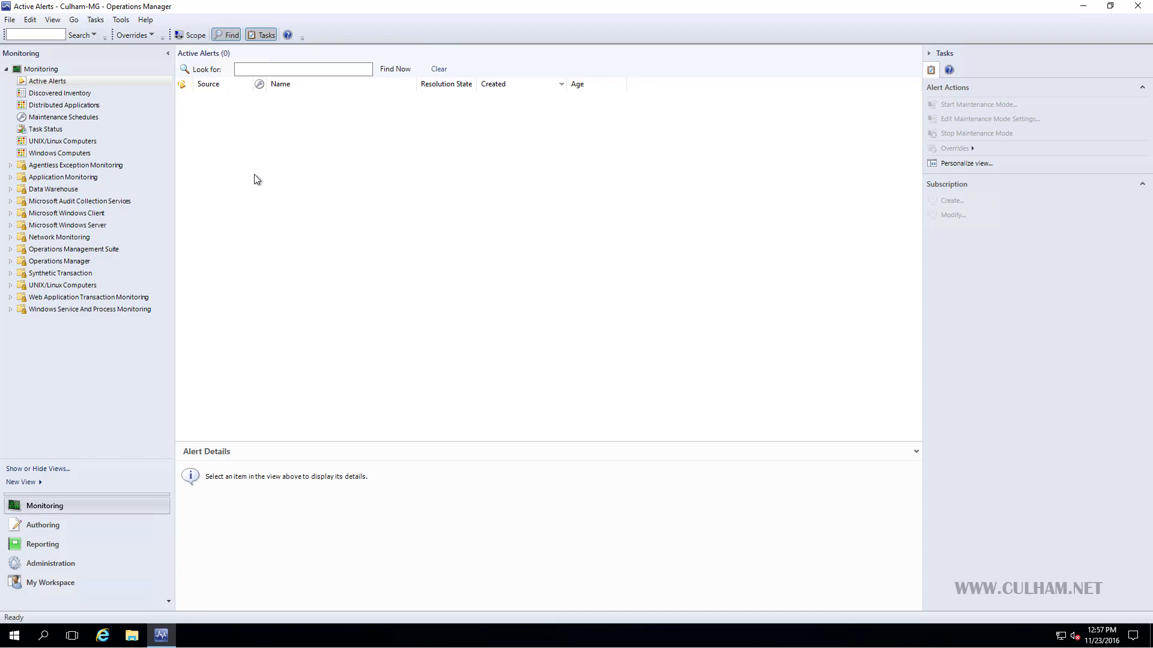
- Examine the healthy computers from the Monitoring overview, then the Windows Computers state view
click(49, 70)
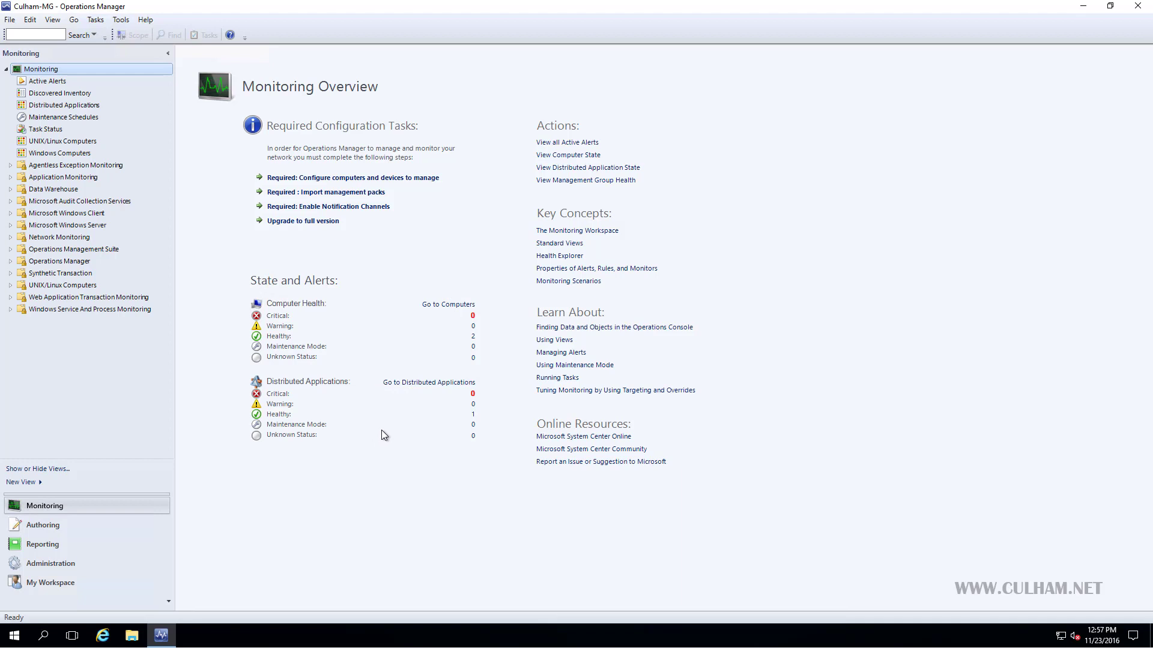
click(472, 338)
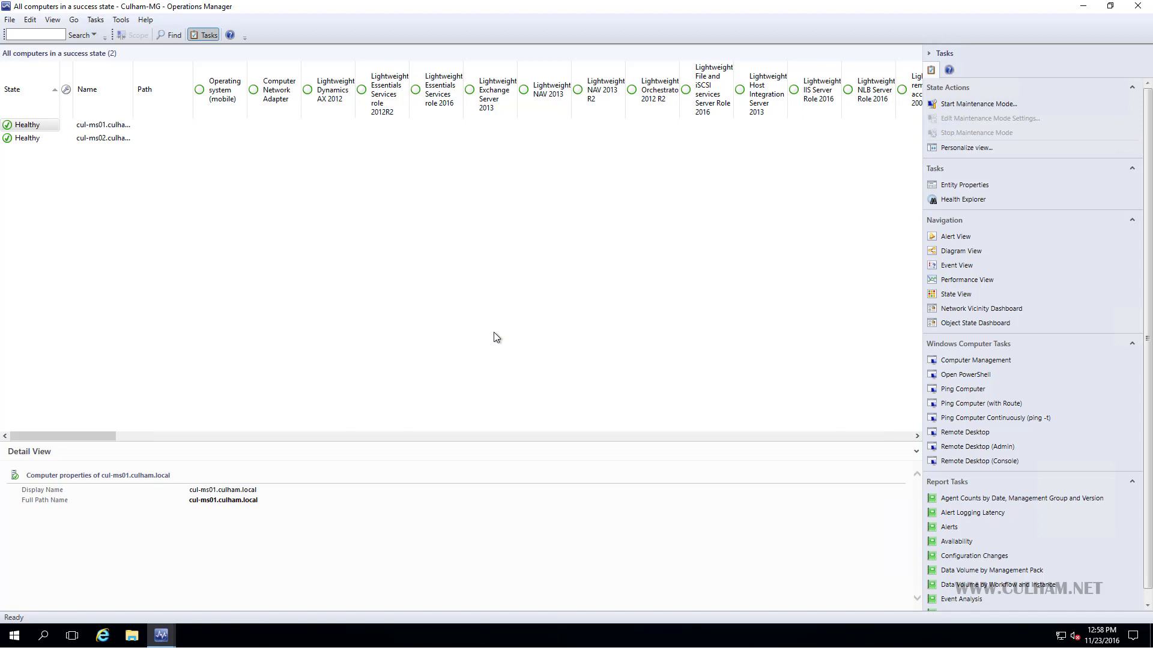
click(1137, 7)
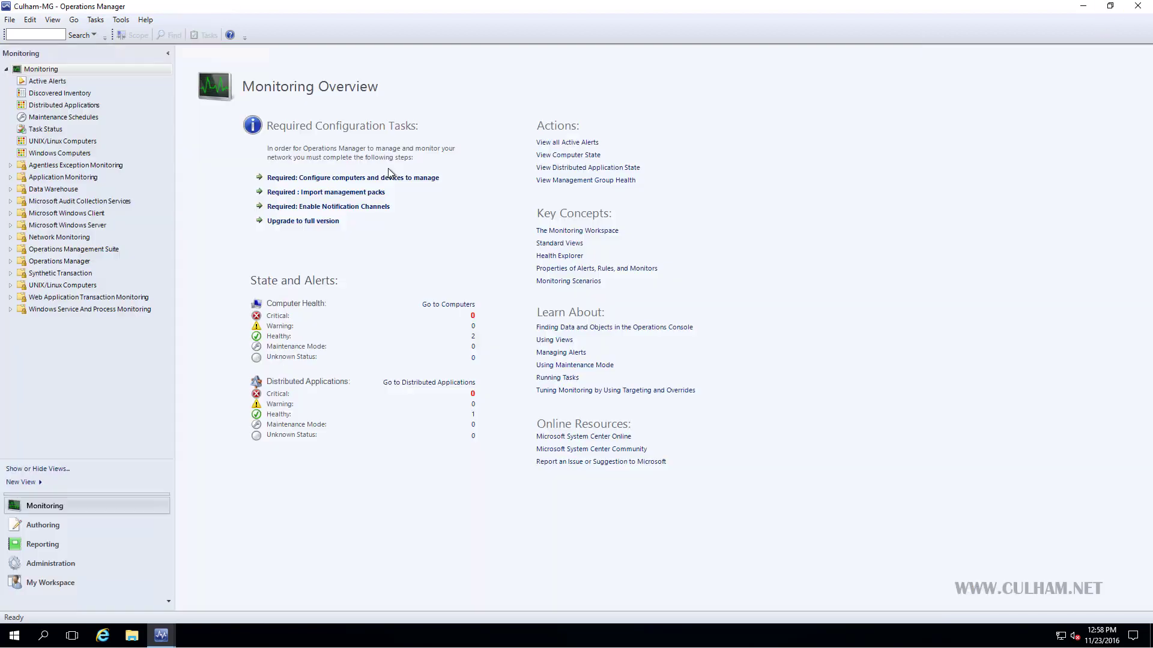
click(51, 154)
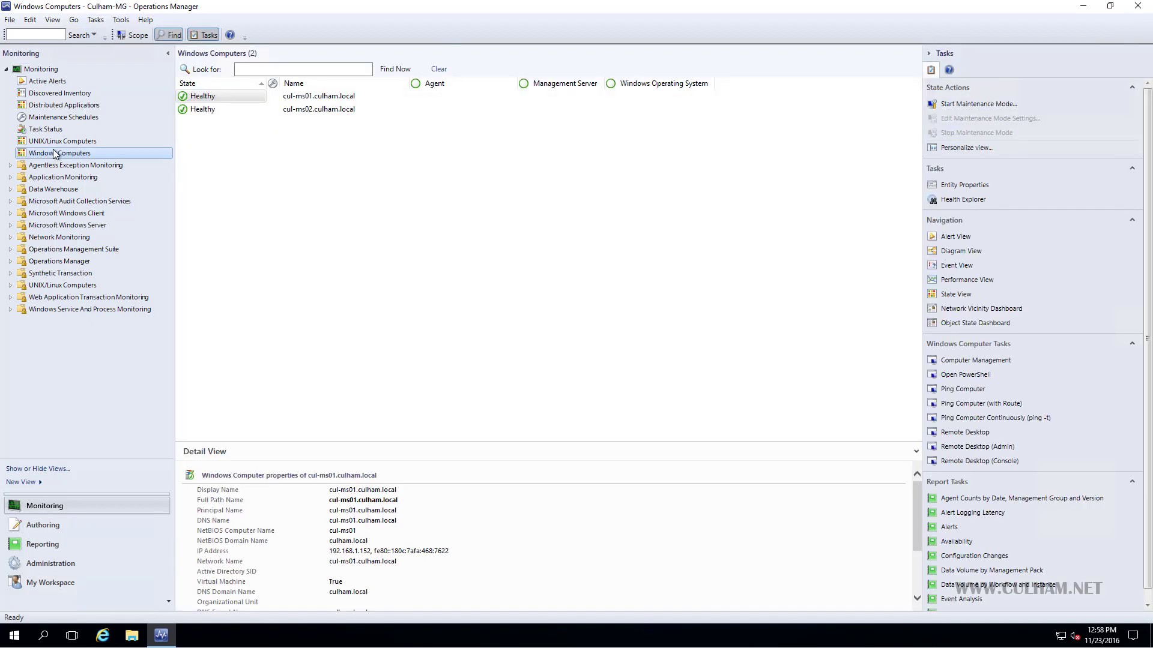
right_click(282, 151)
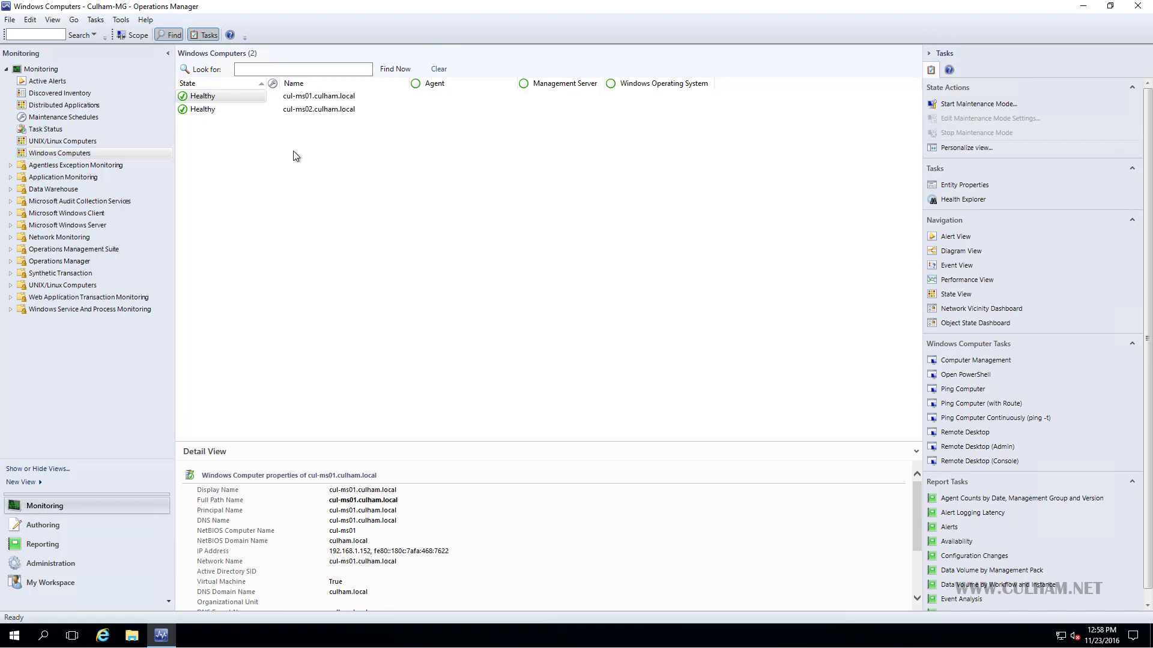
click(315, 192)
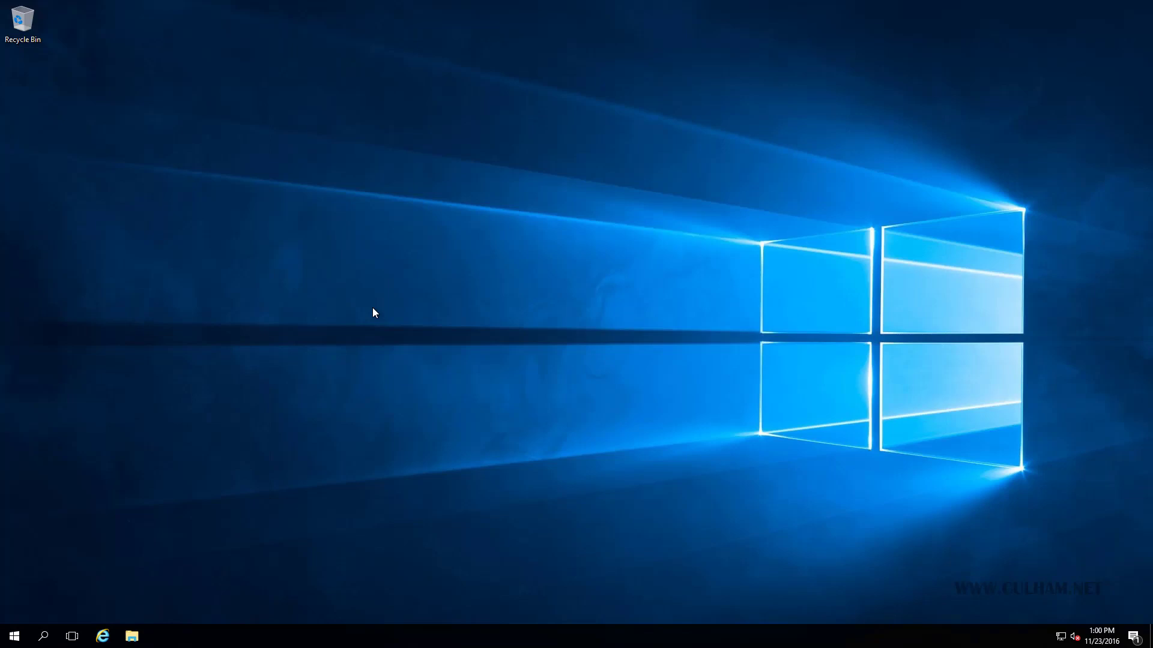
- Open the script "02 - Open Firewall Ports (SCOM Agent Discovery 2008 and Higher)" from C:\Software\Scripts in File Explorer
click(132, 636)
click(309, 279)
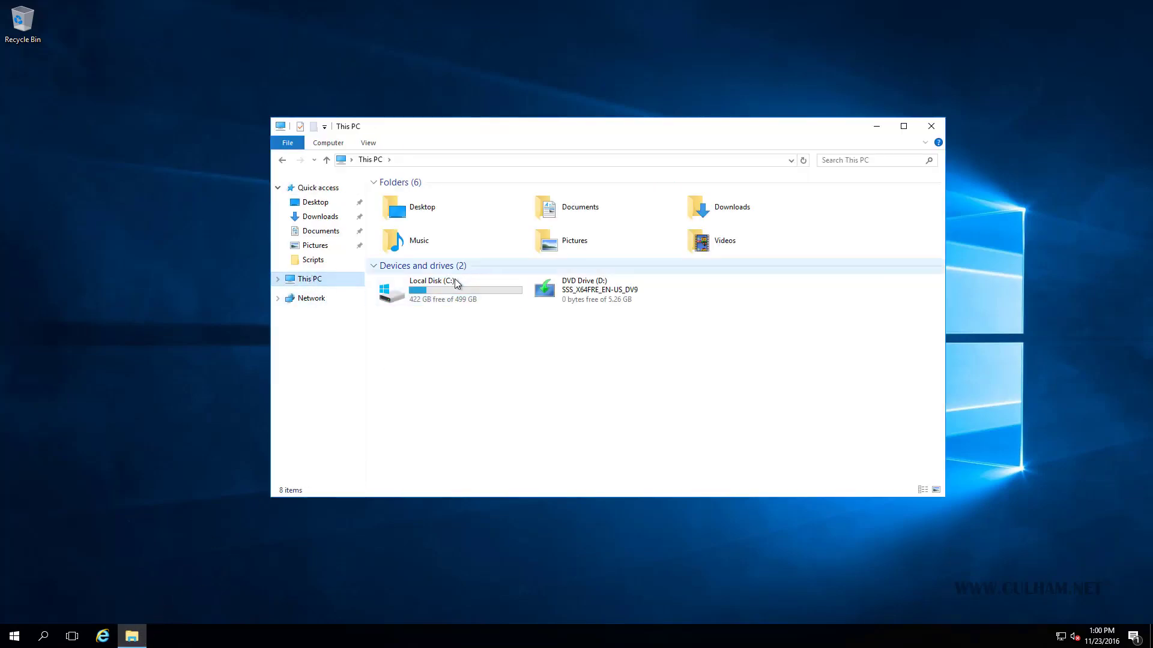
double_click(446, 287)
double_click(418, 249)
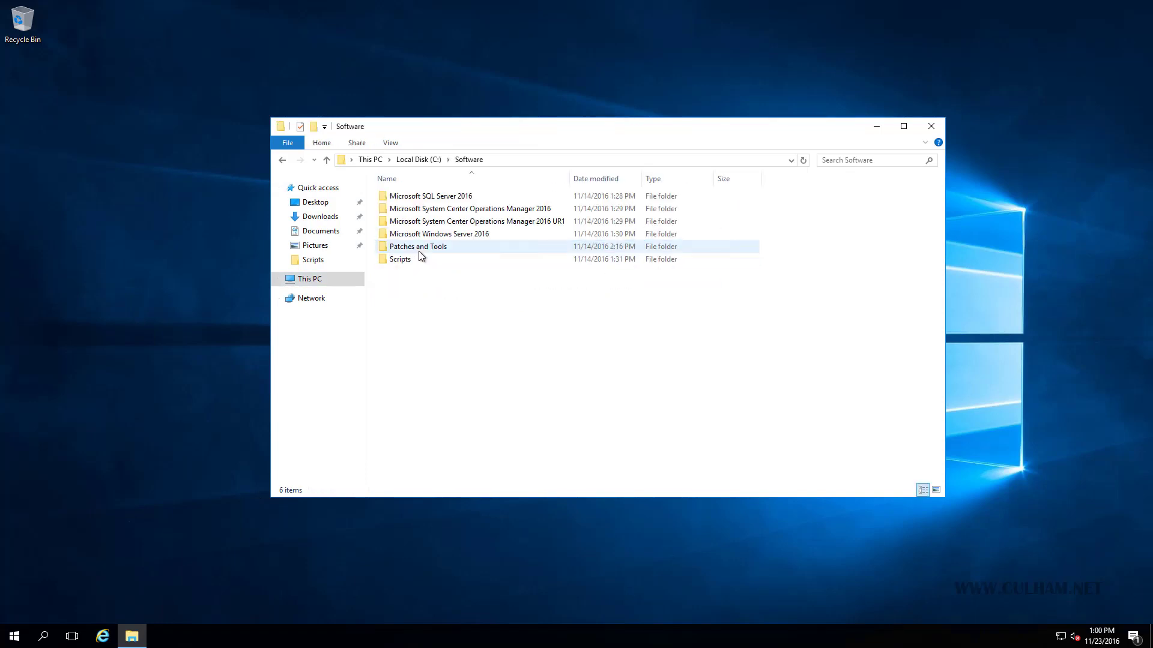
double_click(412, 259)
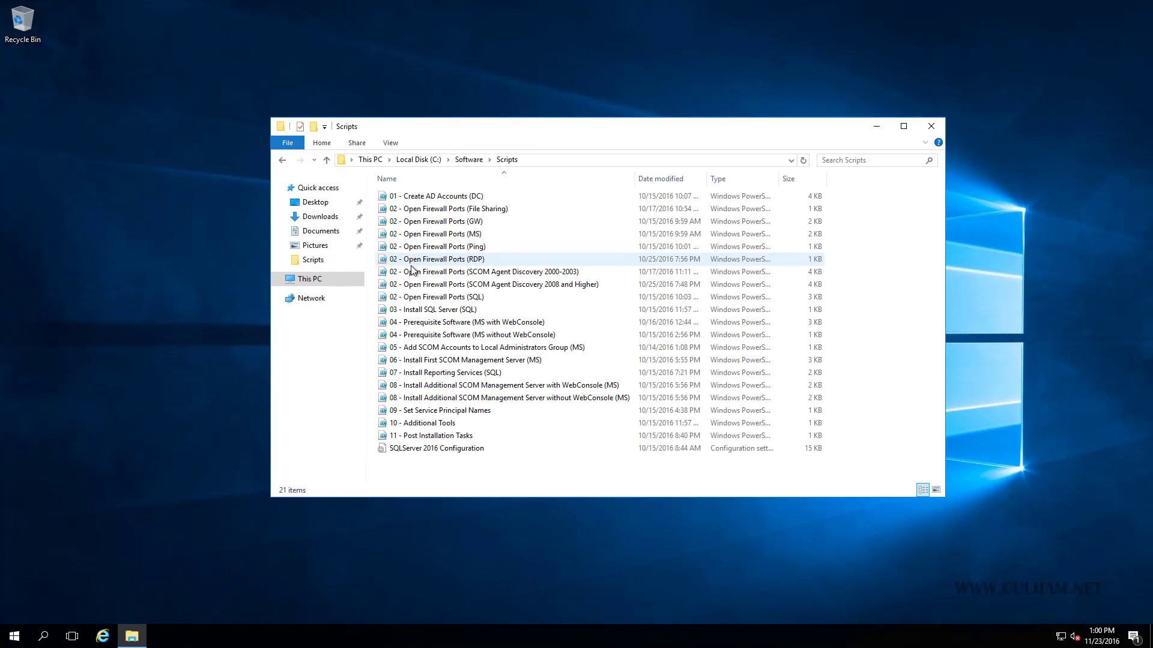
double_click(502, 287)
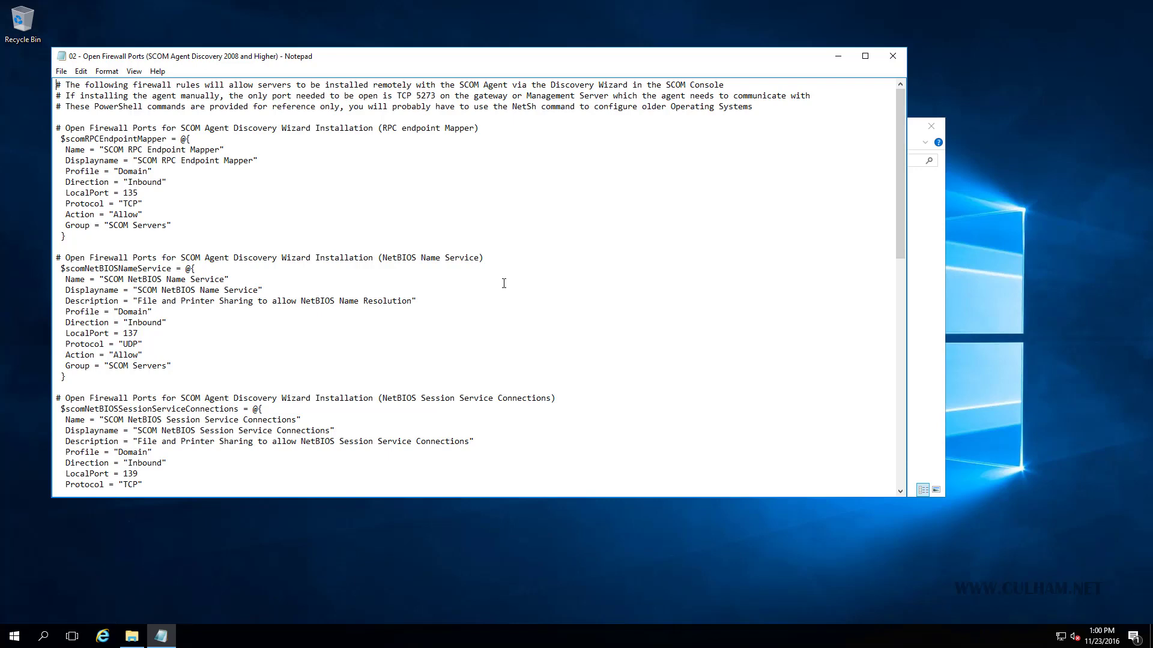
- Copy the entire text of the firewall script and close the script file
click(504, 282)
key(ctrl+a)
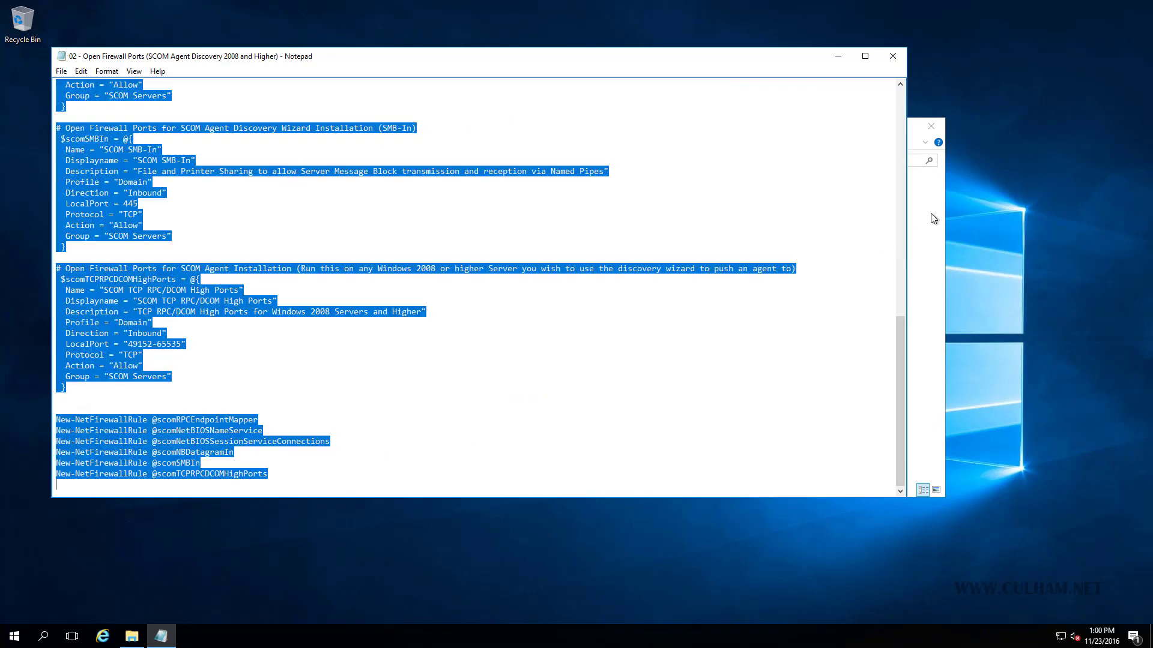
click(892, 56)
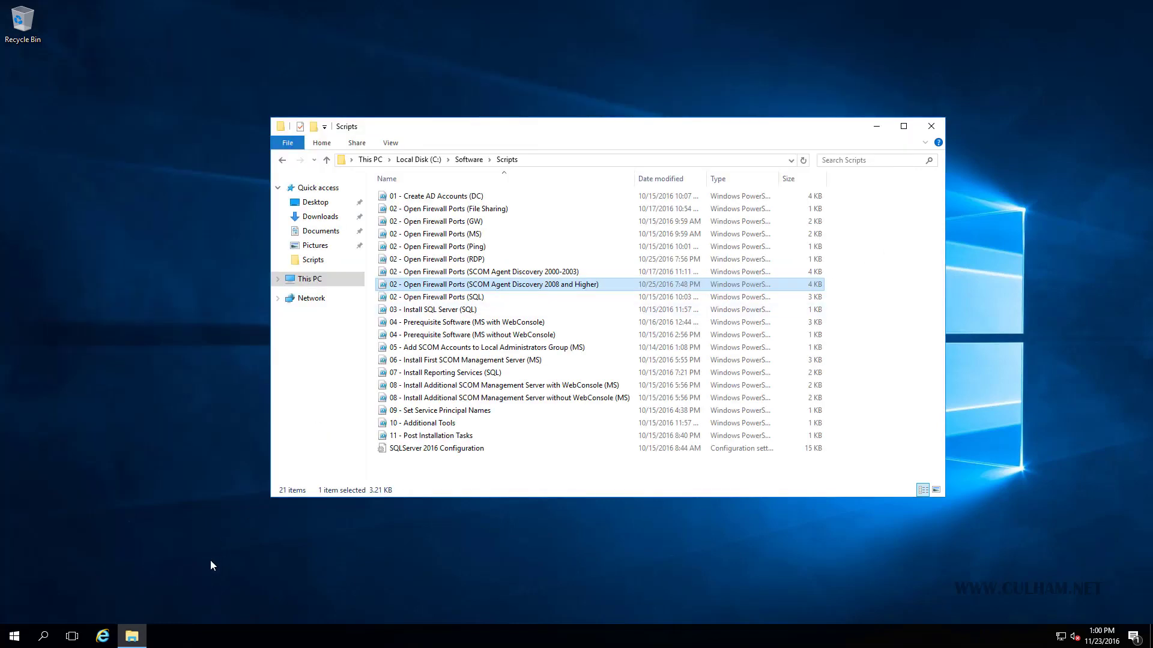
- Open Windows PowerShell and paste the copied firewall rules script into it to run it
click(14, 636)
scroll(98, 578, down, 2)
click(107, 565)
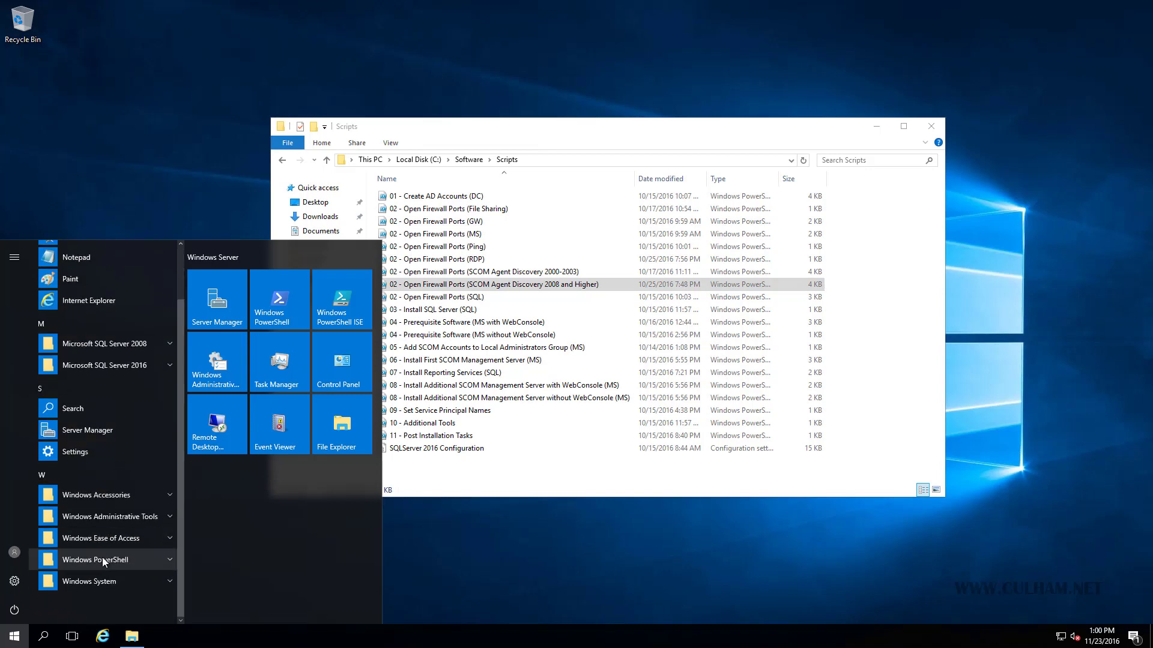
click(107, 581)
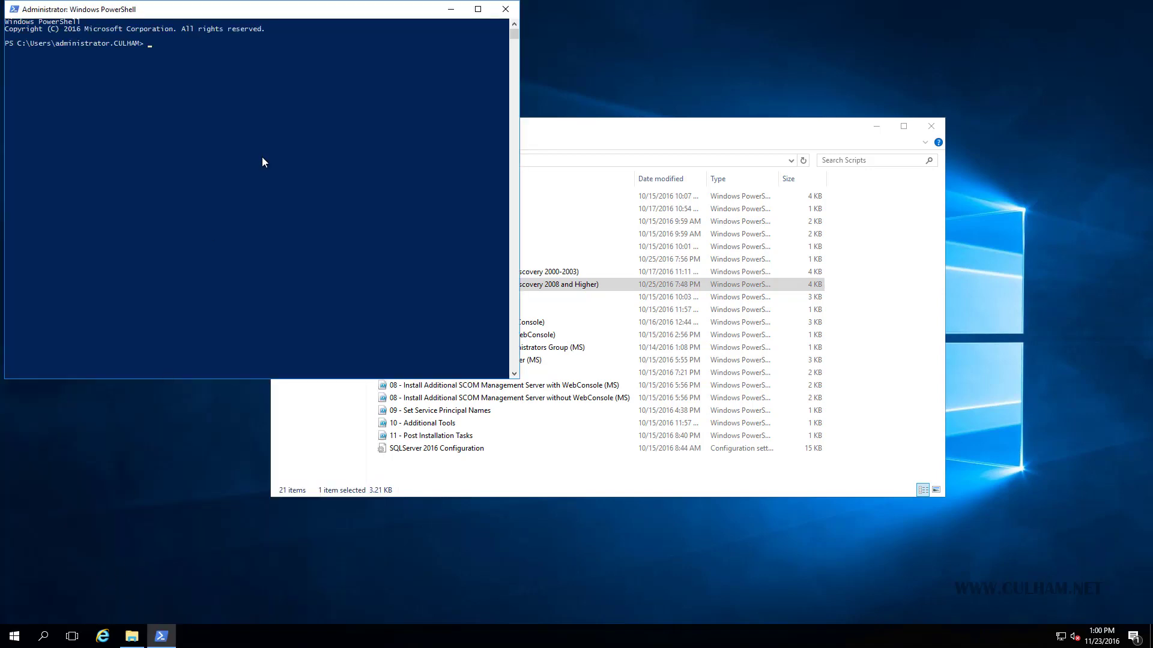
right_click(208, 164)
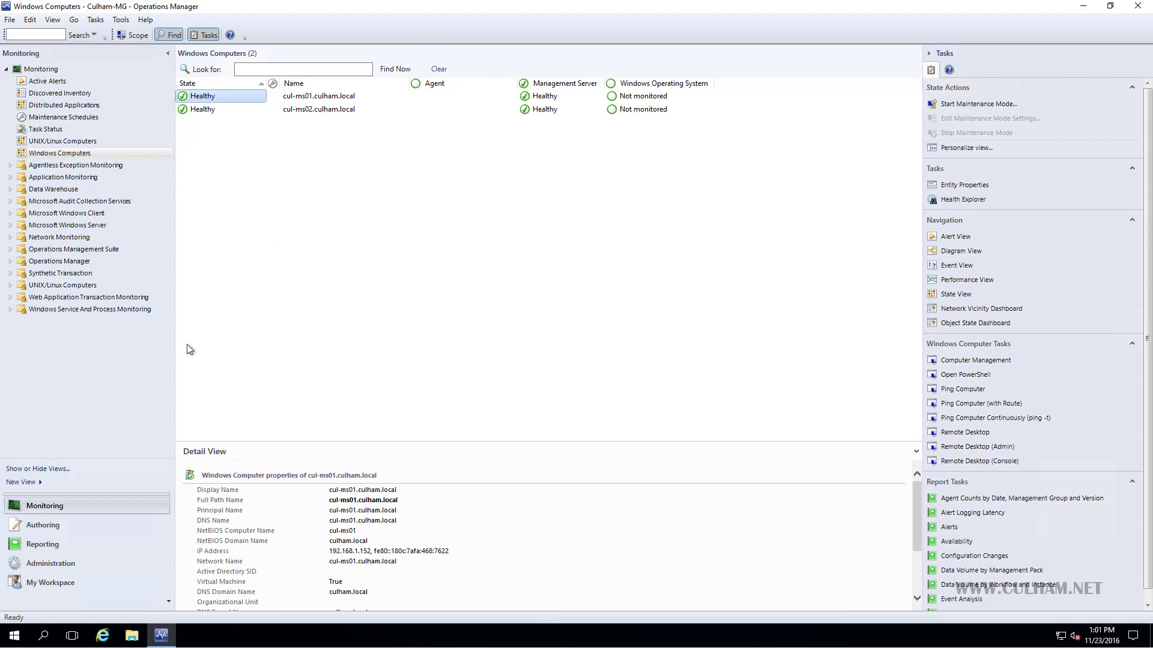
- Show the Administration overview in the Operations Manager console
click(64, 565)
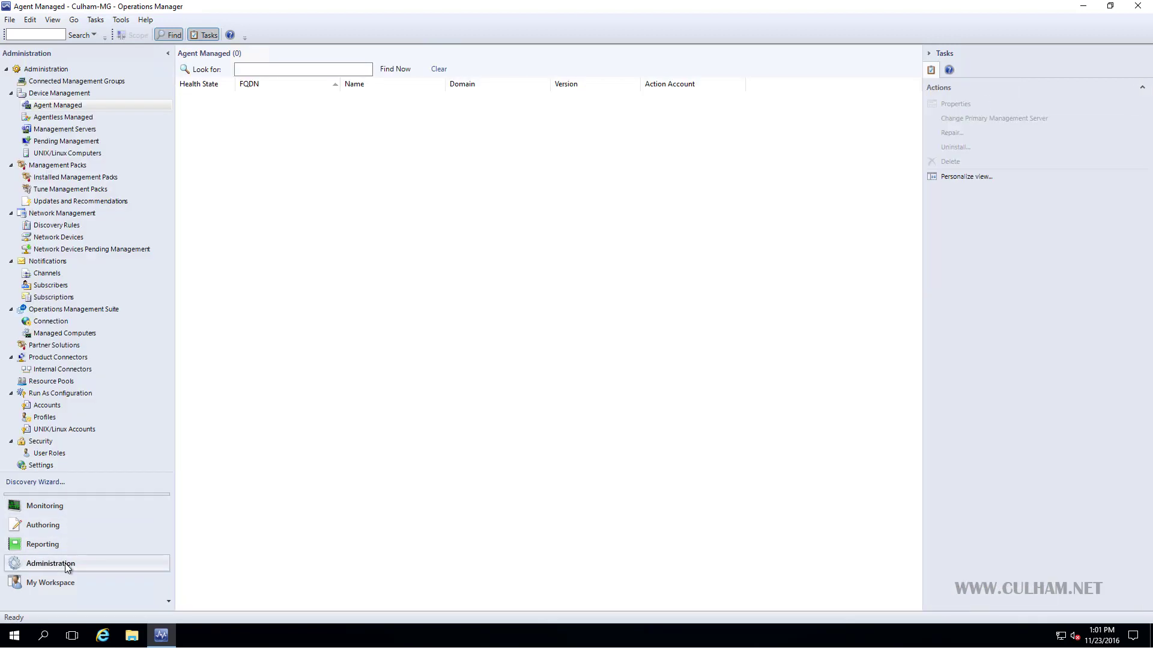
click(46, 69)
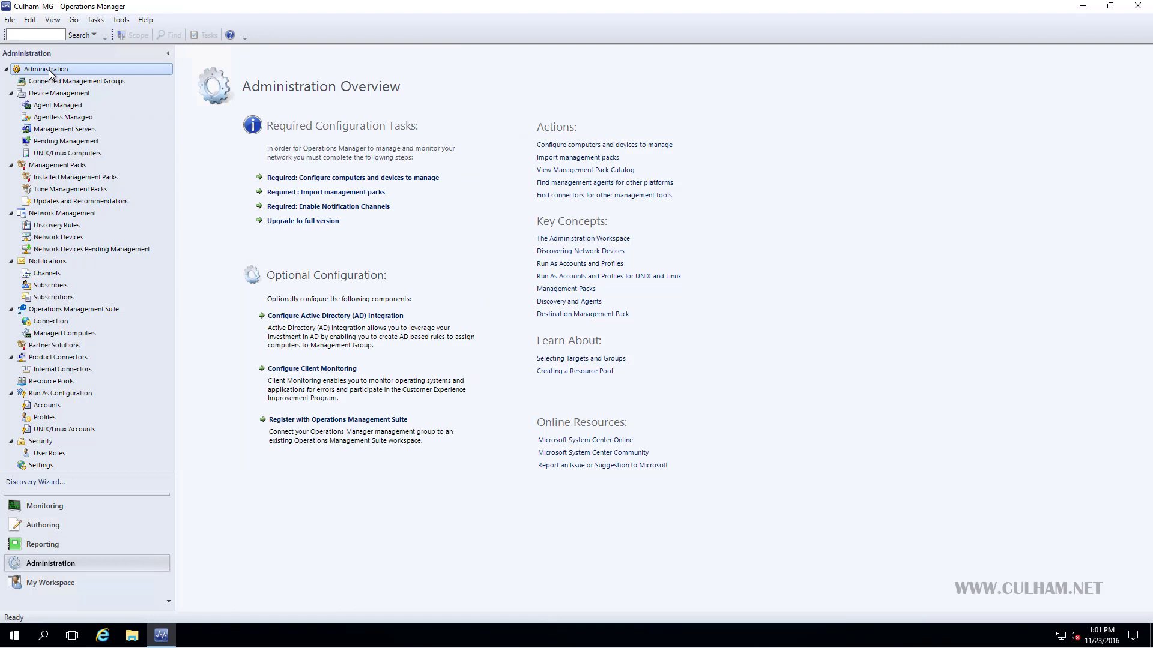
click(395, 179)
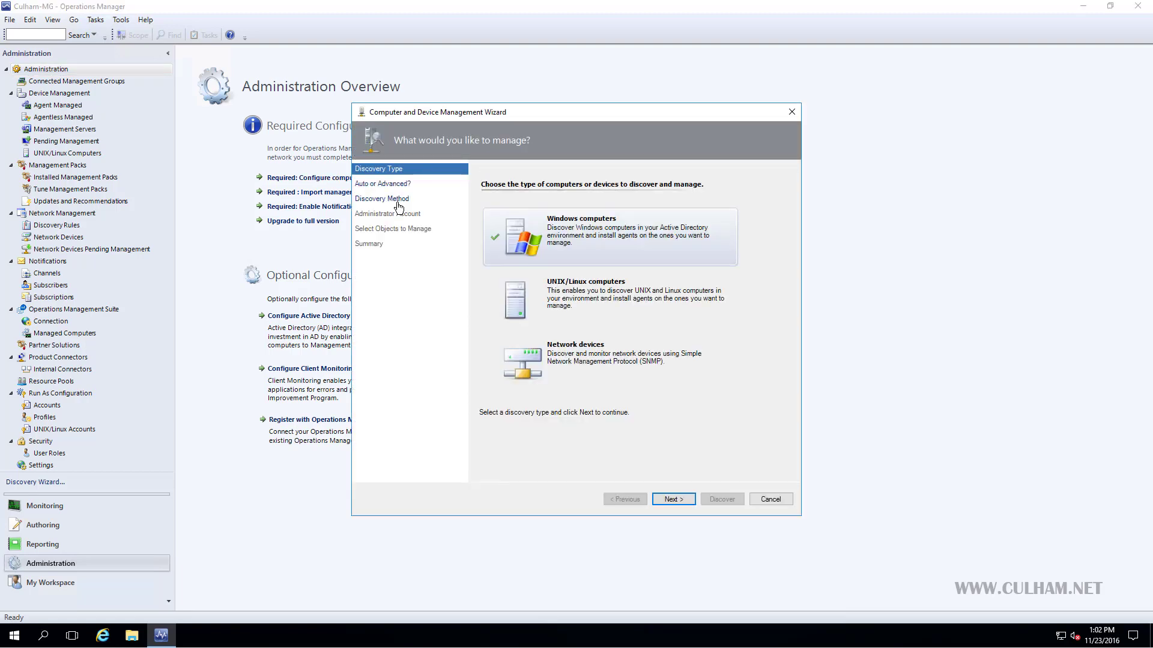
click(770, 499)
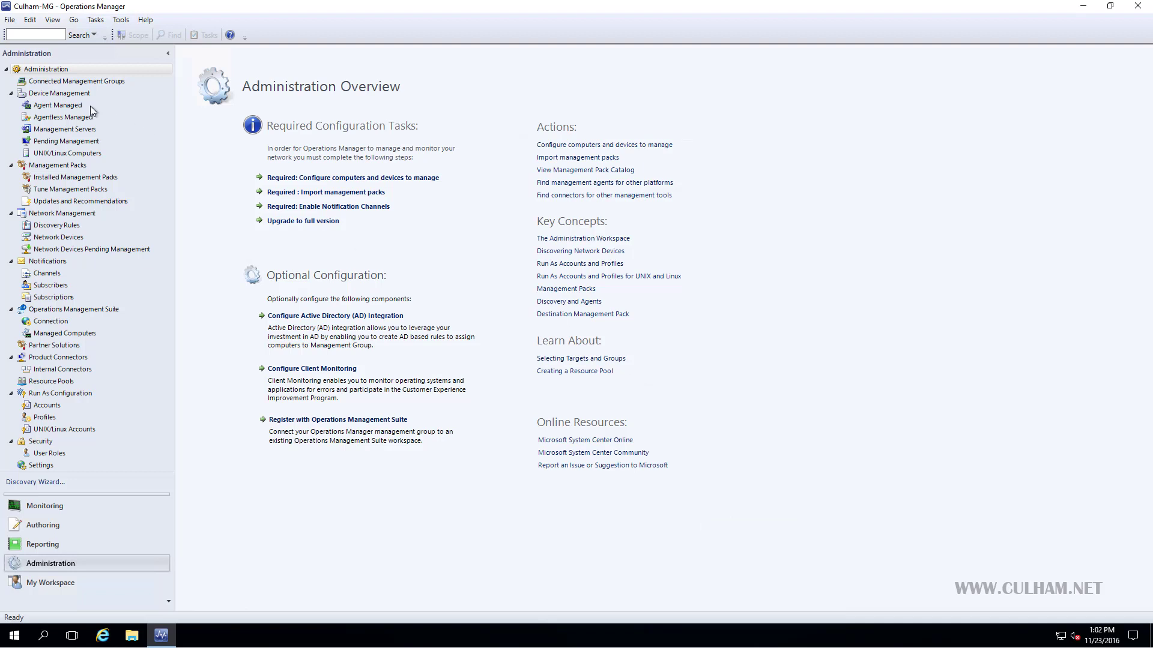
right_click(49, 95)
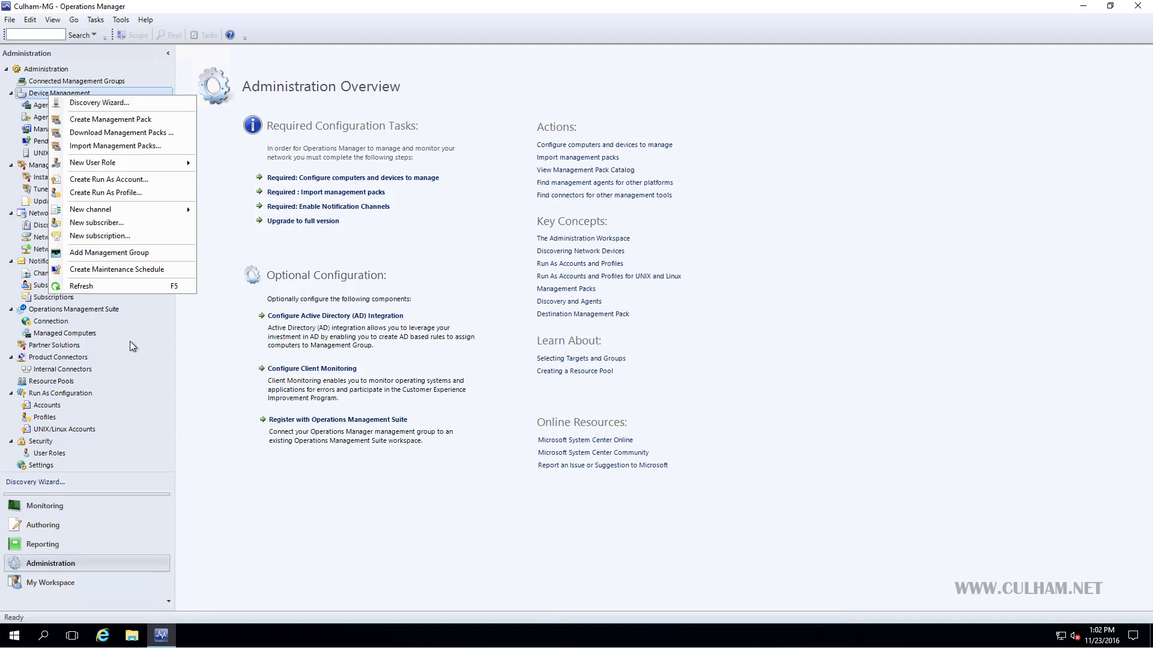
click(188, 474)
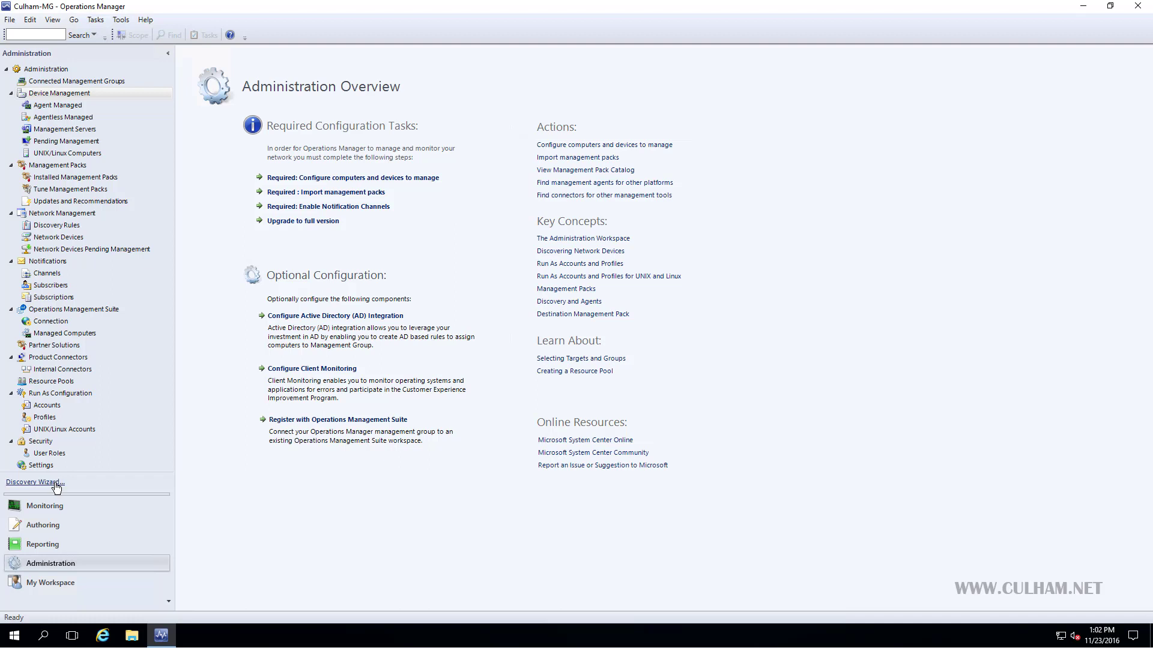
- Start the Discovery Wizard for Windows computers and accept Advanced discovery with Servers and Clients and management server cul-ms01.culham.local
click(56, 484)
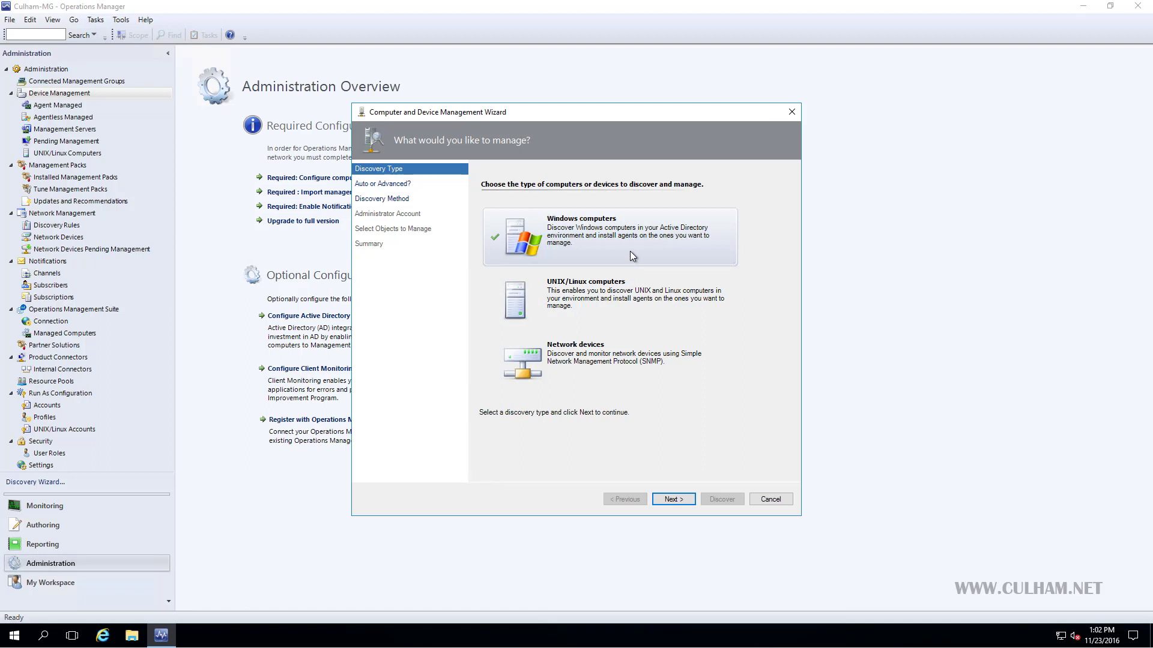
click(672, 500)
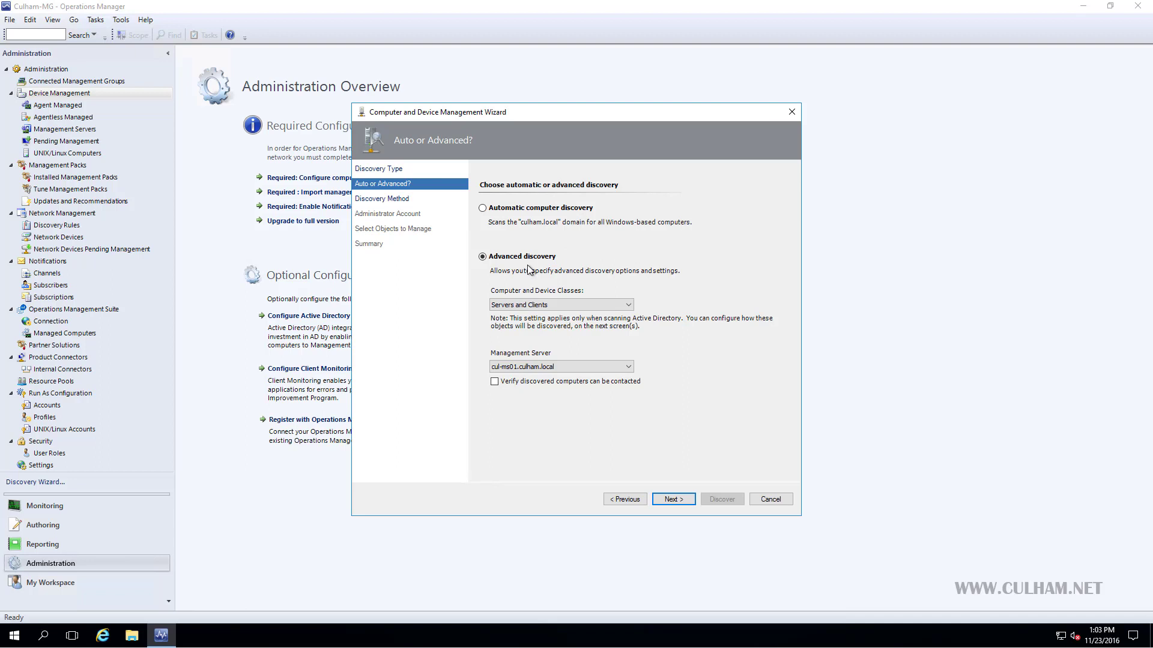
click(536, 305)
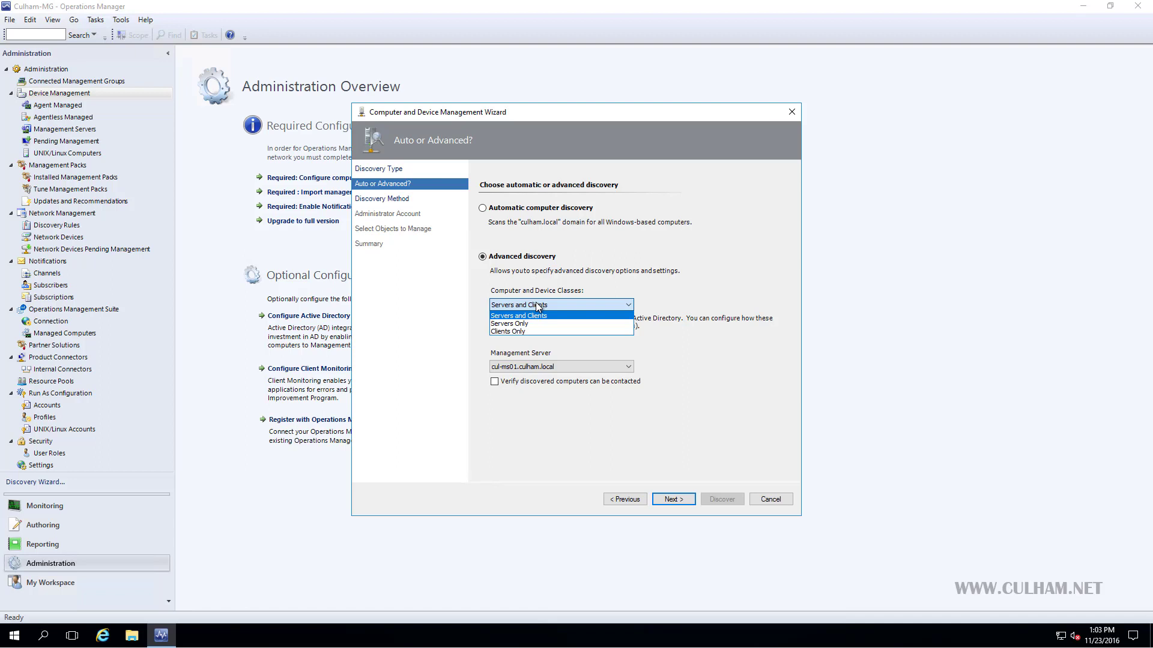
click(550, 279)
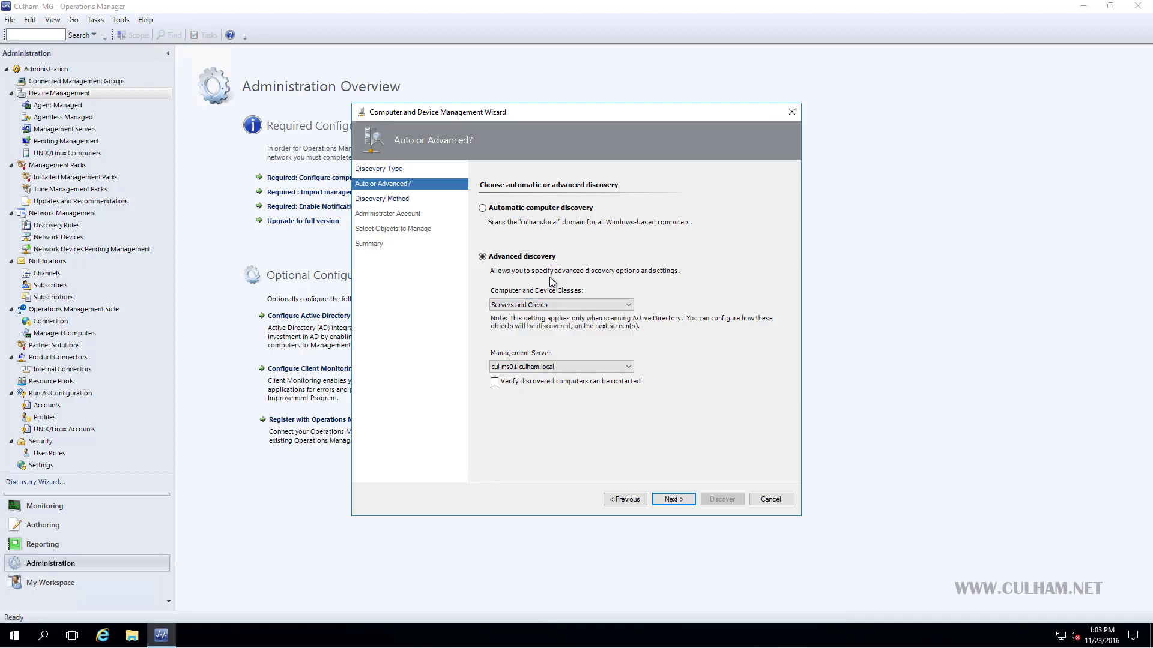
click(548, 369)
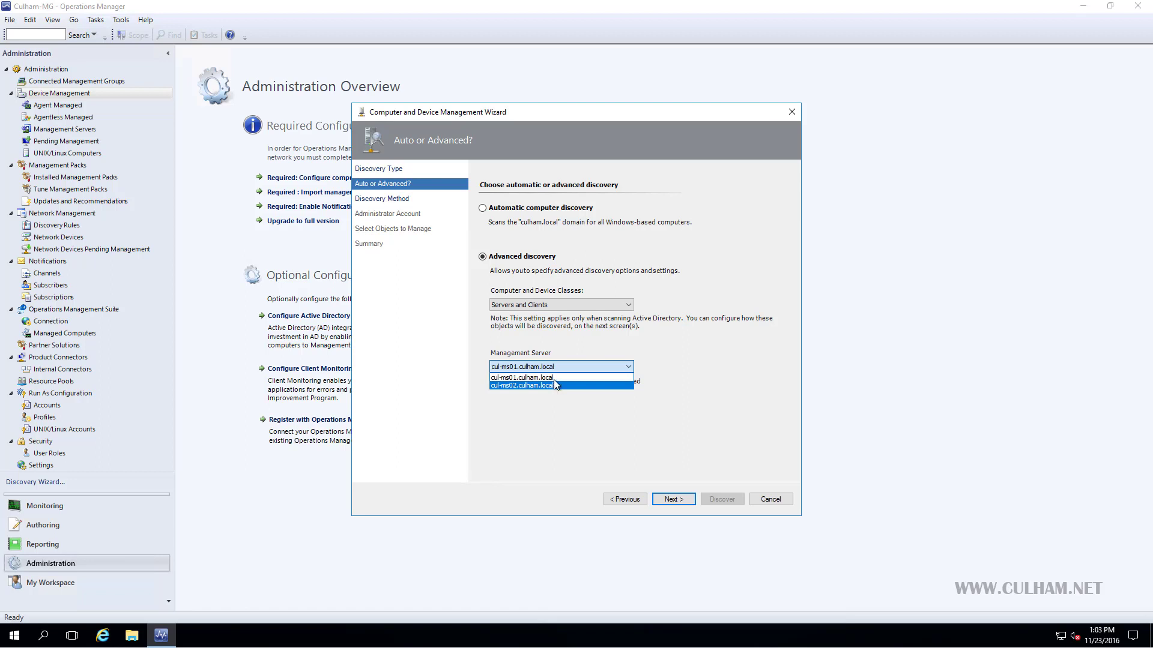
click(718, 368)
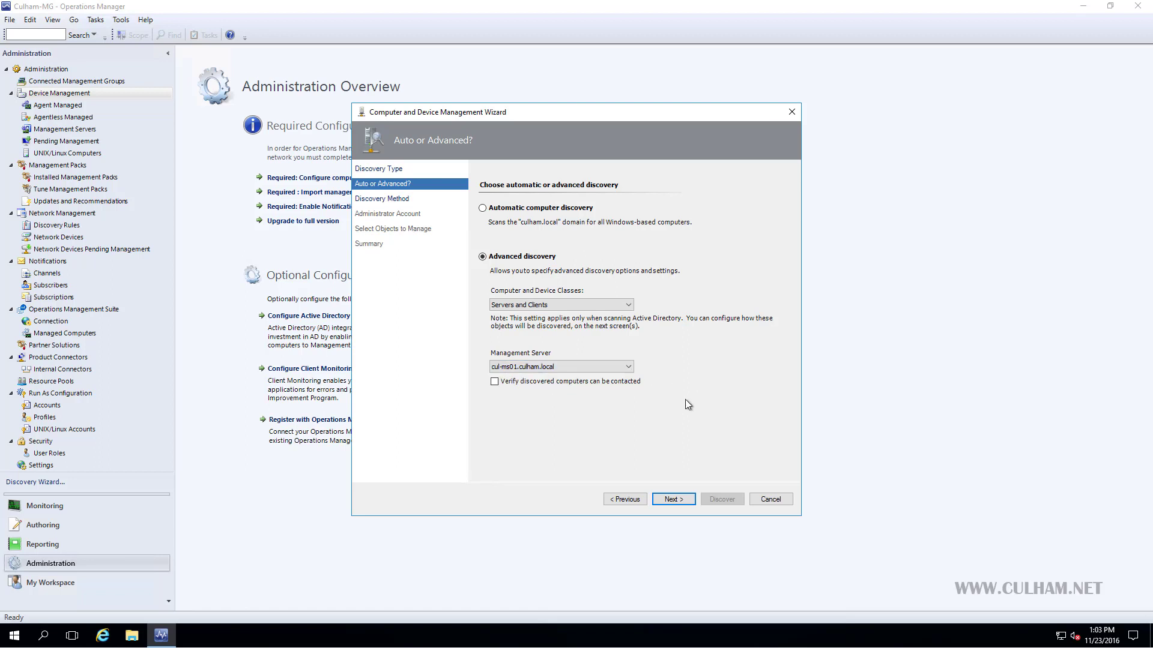
click(672, 498)
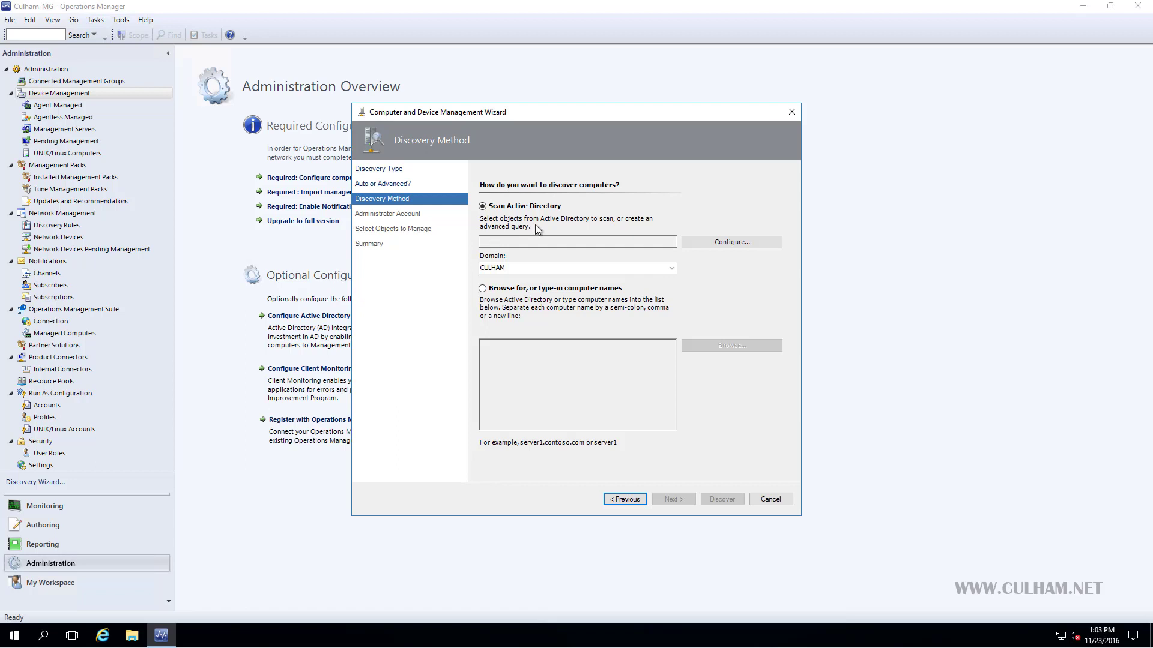
click(542, 292)
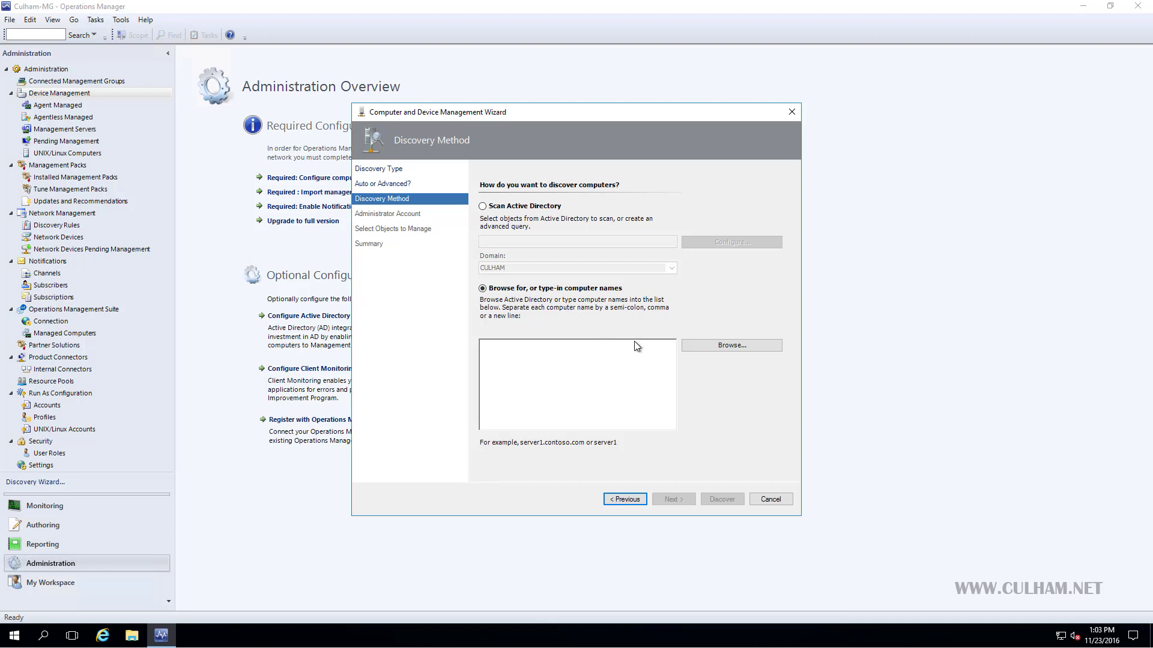
click(695, 346)
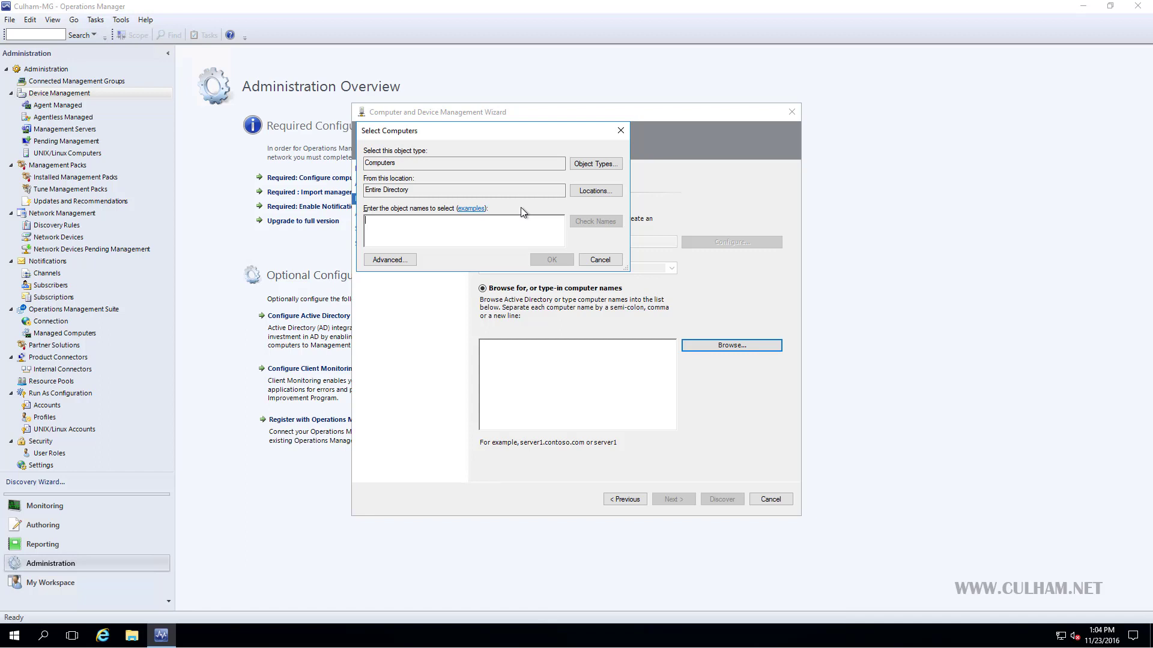
click(597, 260)
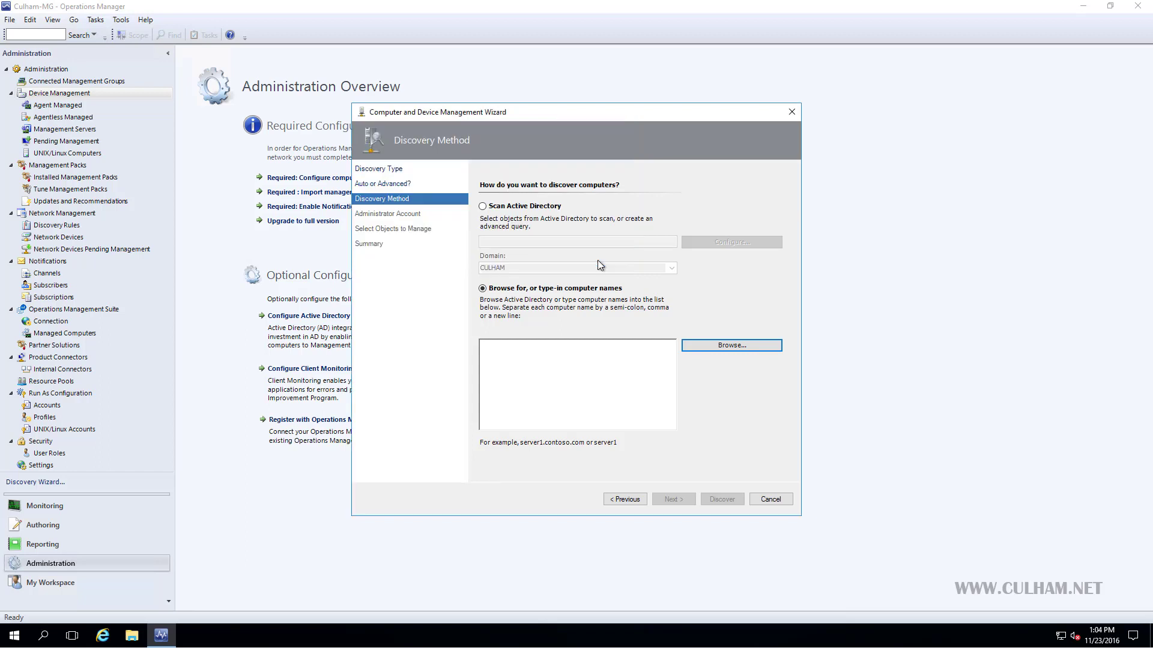
click(536, 208)
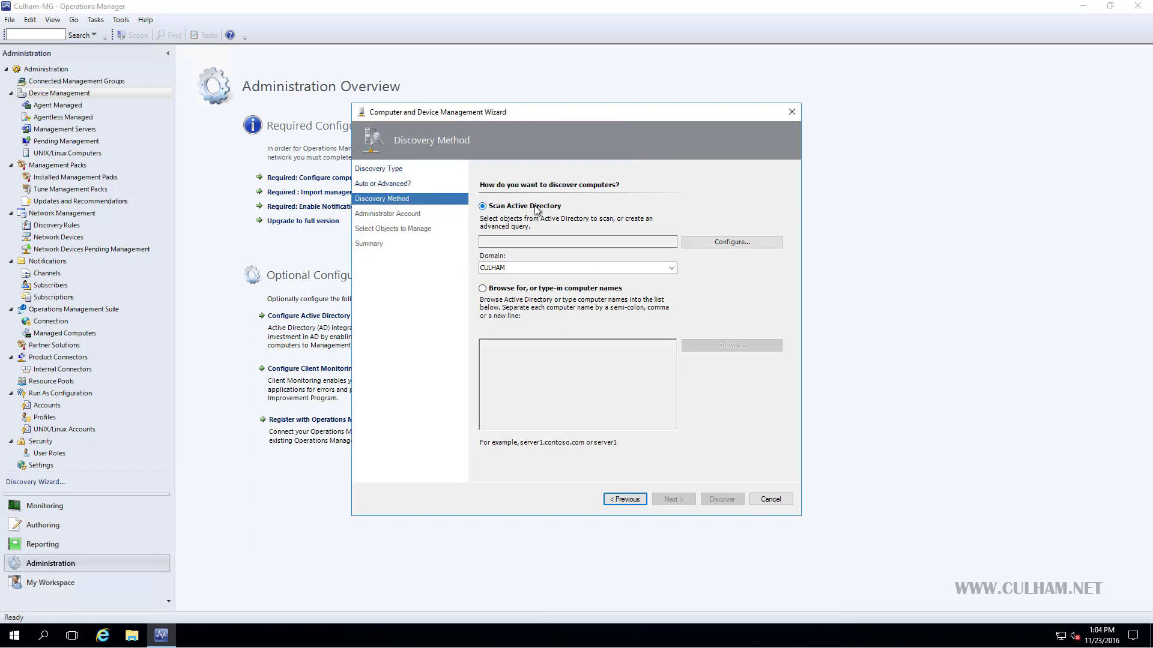
- Configure the Active Directory scan to find computers with any role, leaving the computer name and owner empty
click(732, 242)
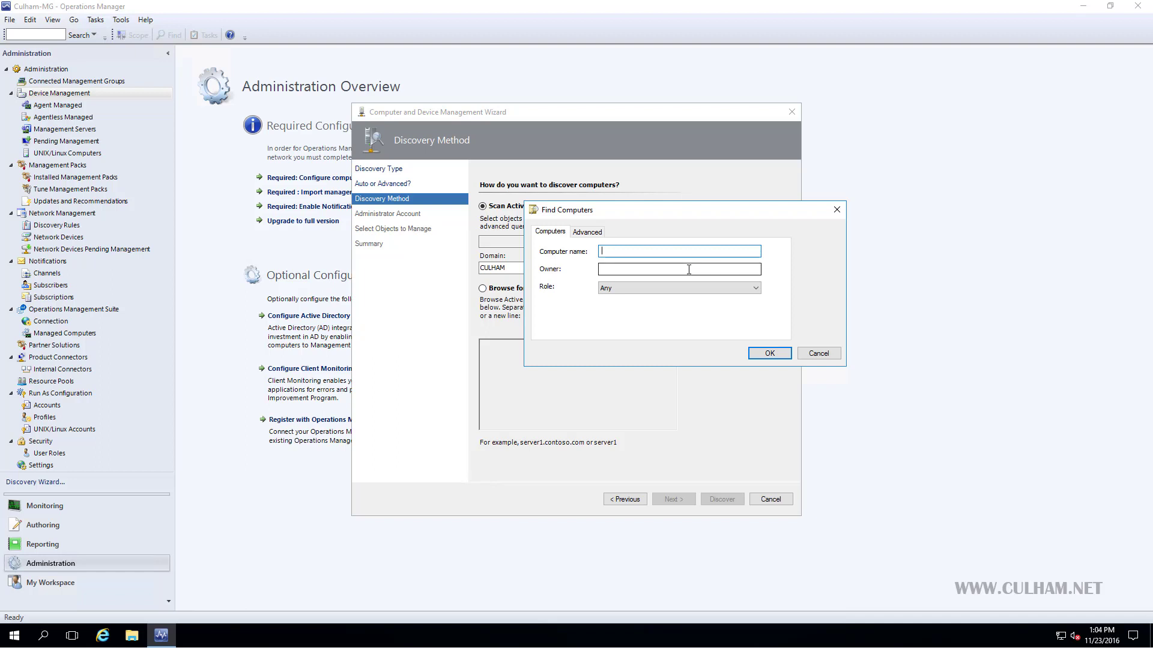
click(687, 287)
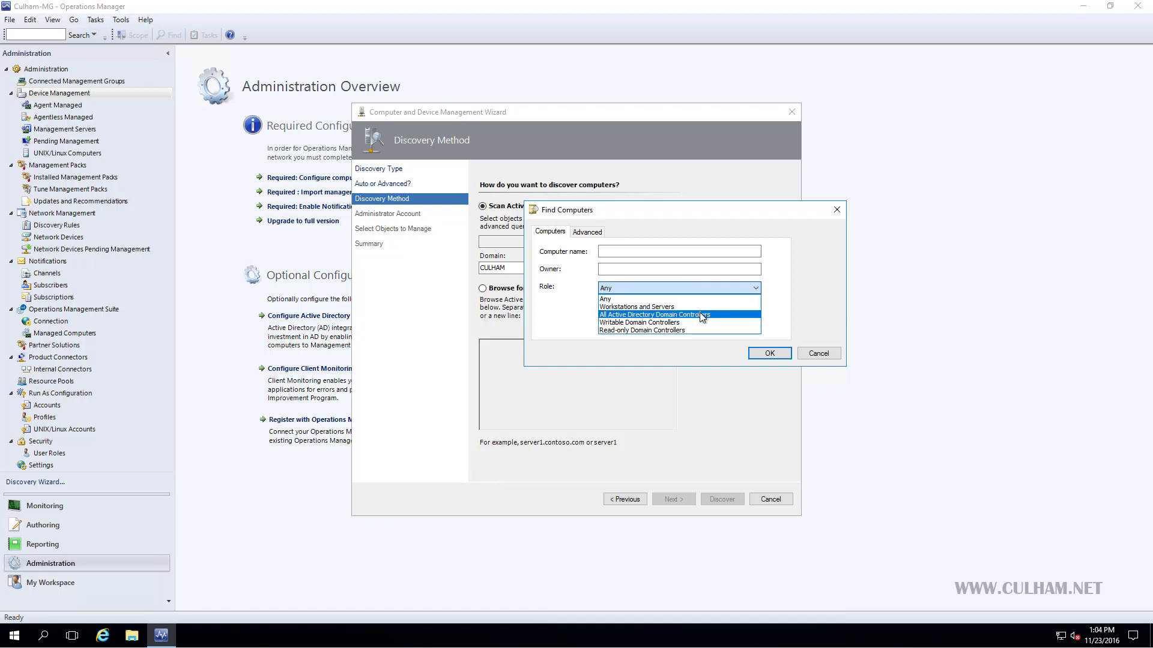
click(784, 293)
click(770, 353)
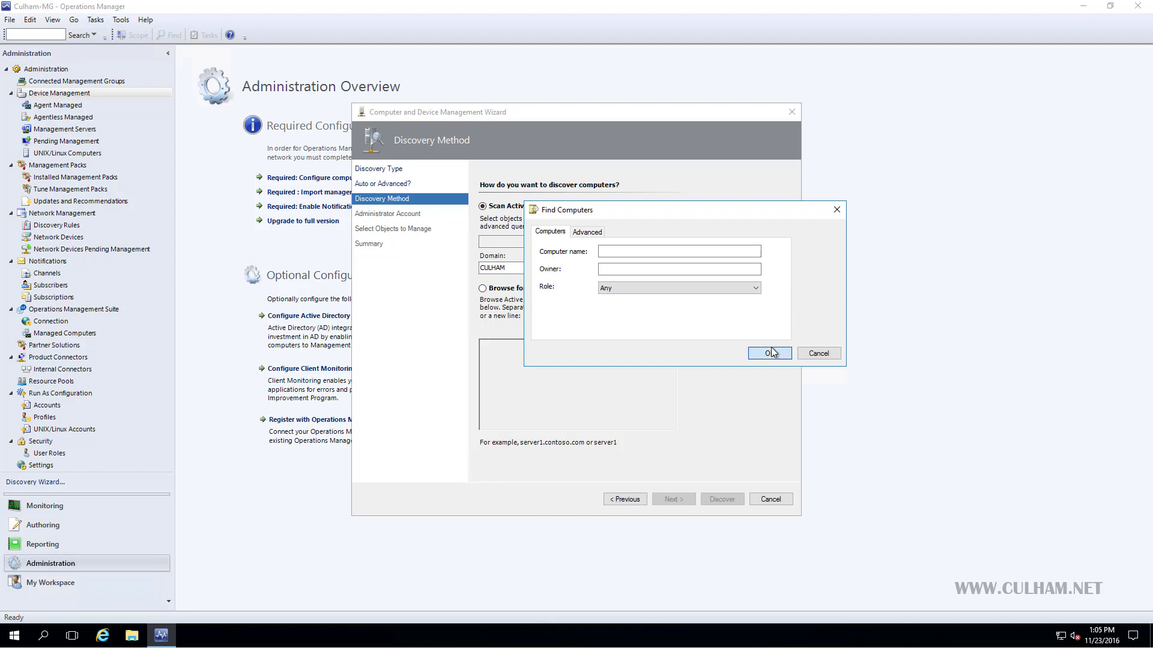
- Accept the Active Directory scan for the CULHAM domain, enter another user account's user name Administrator and its password, and run the discovery
drag(600, 241, 454, 254)
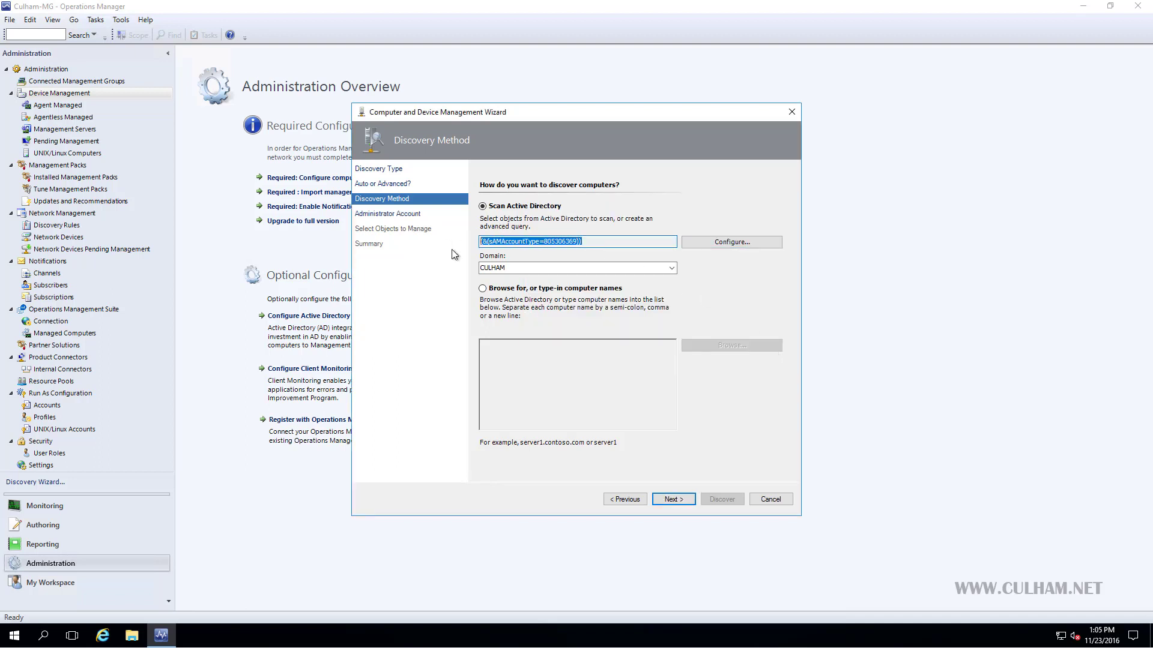
click(674, 499)
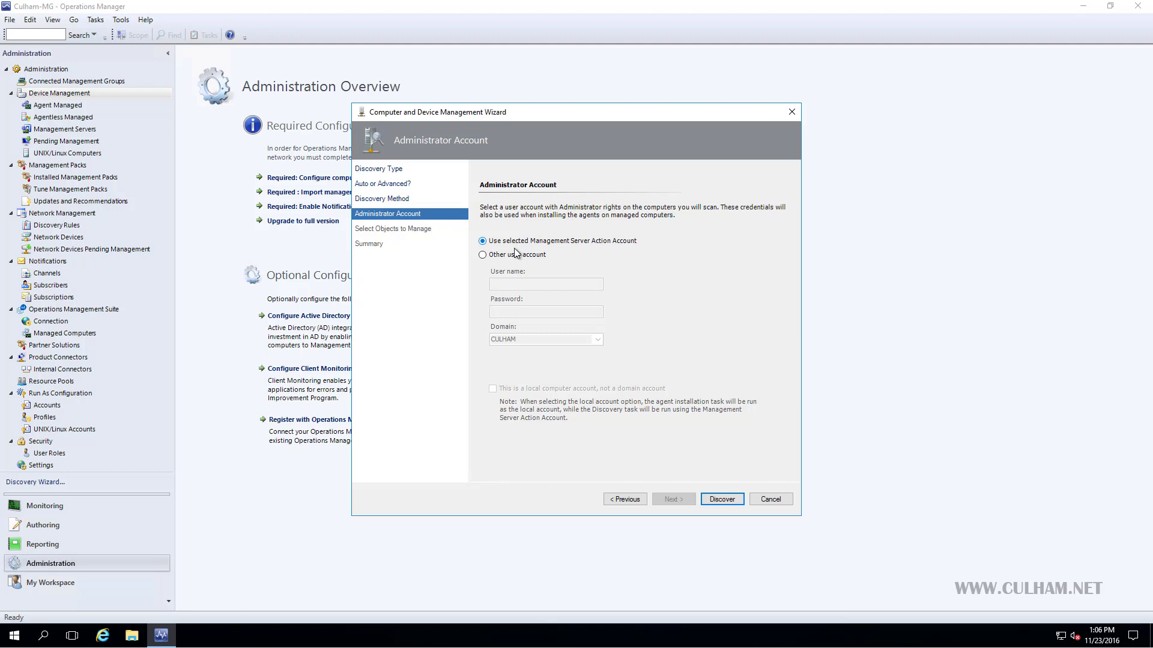
click(518, 254)
click(519, 283)
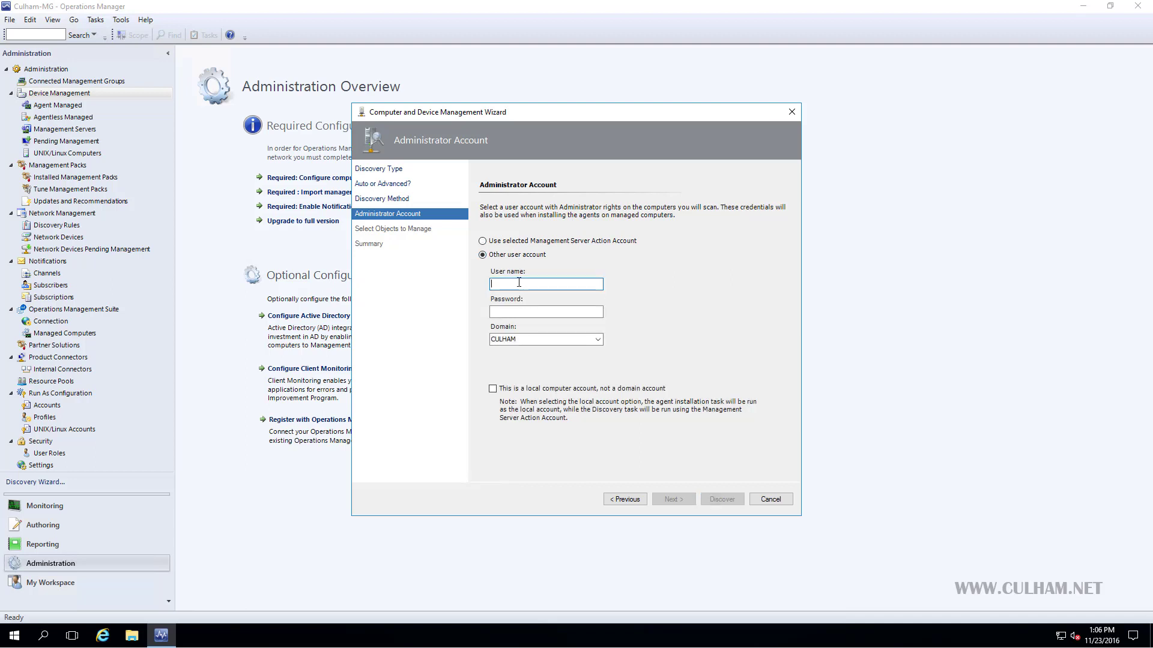
text(Administratior)
key(Tab)
text(*******)
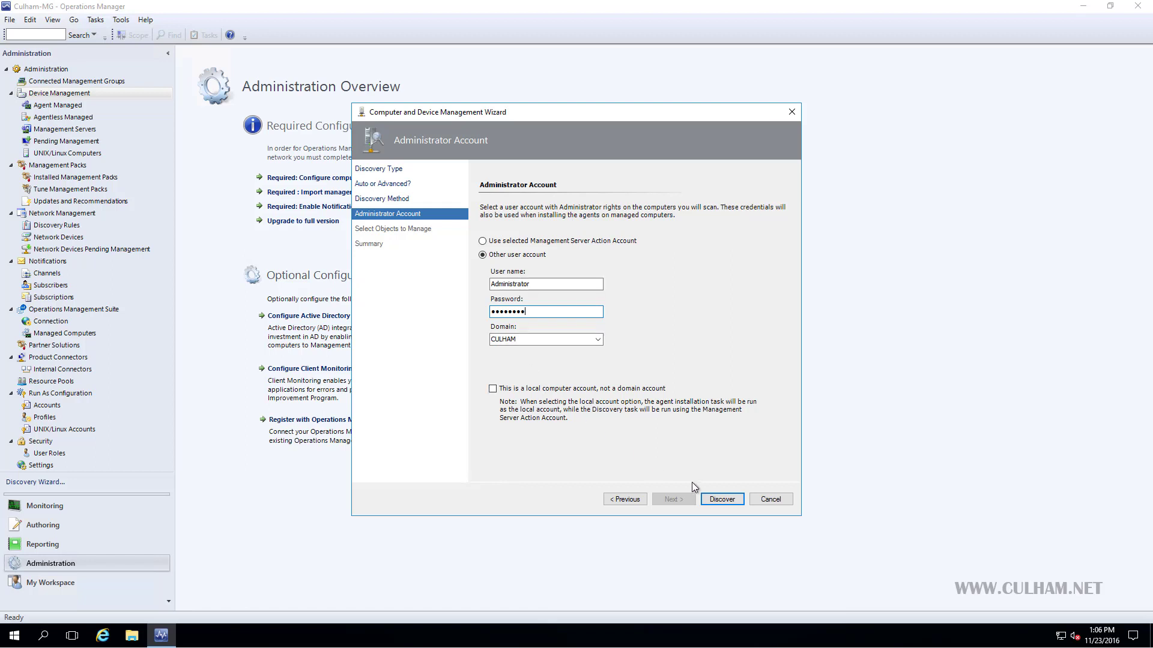
click(723, 500)
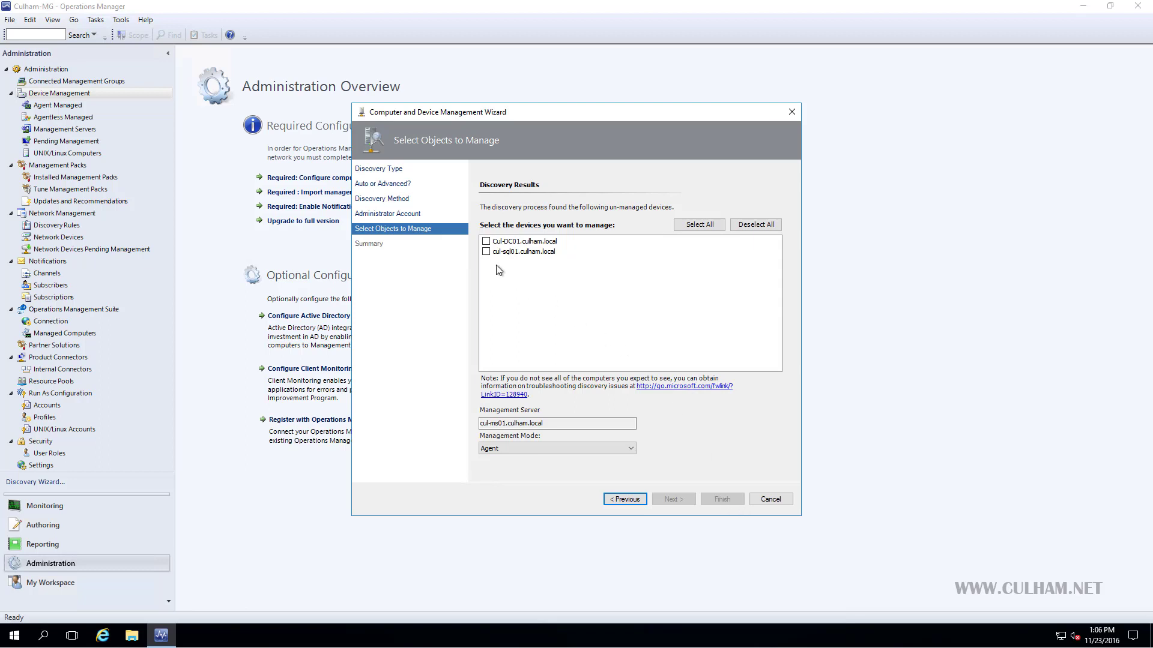
- Select cul-sql01.culham.local as the device to manage, keeping the management mode at Agent
click(485, 251)
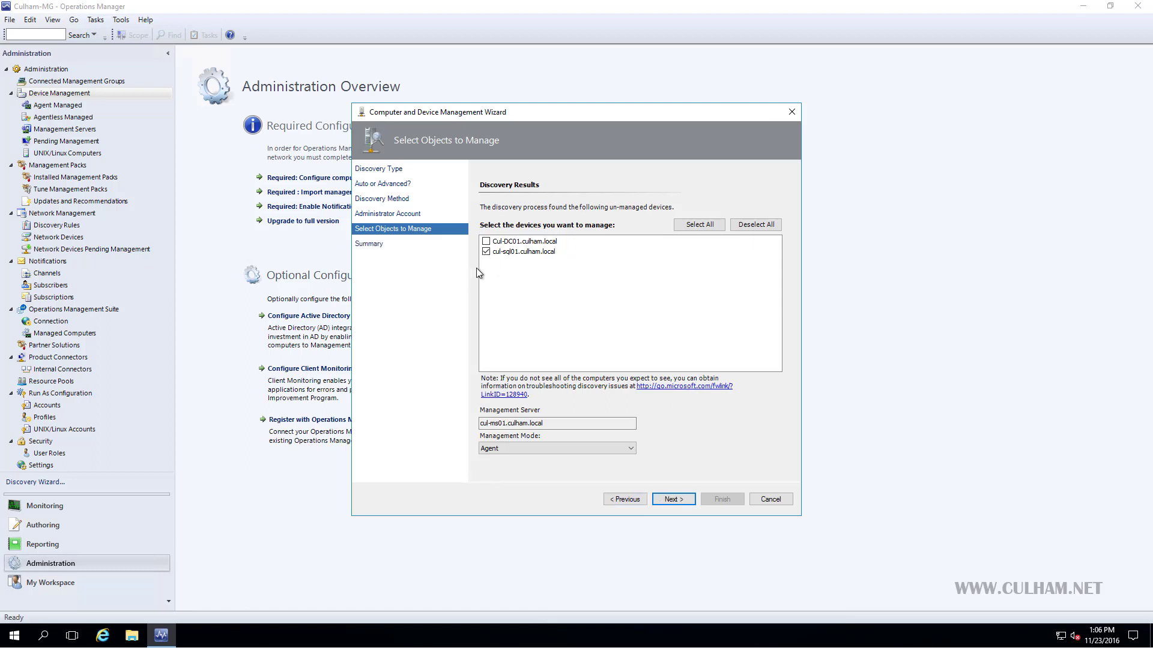
click(540, 448)
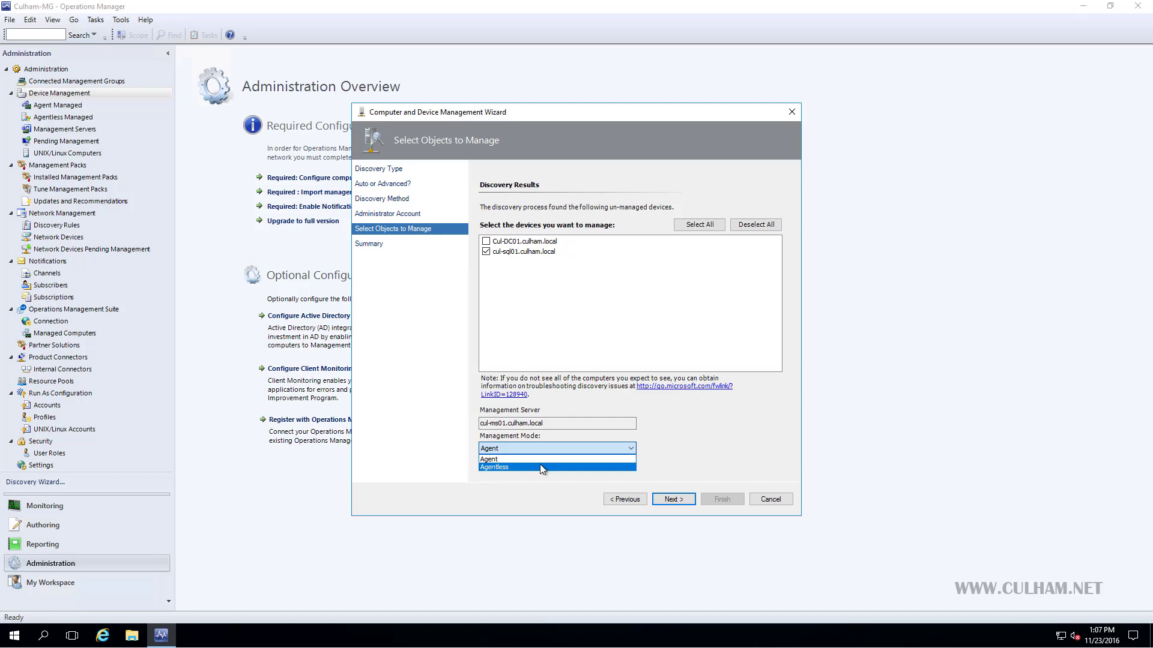
click(628, 450)
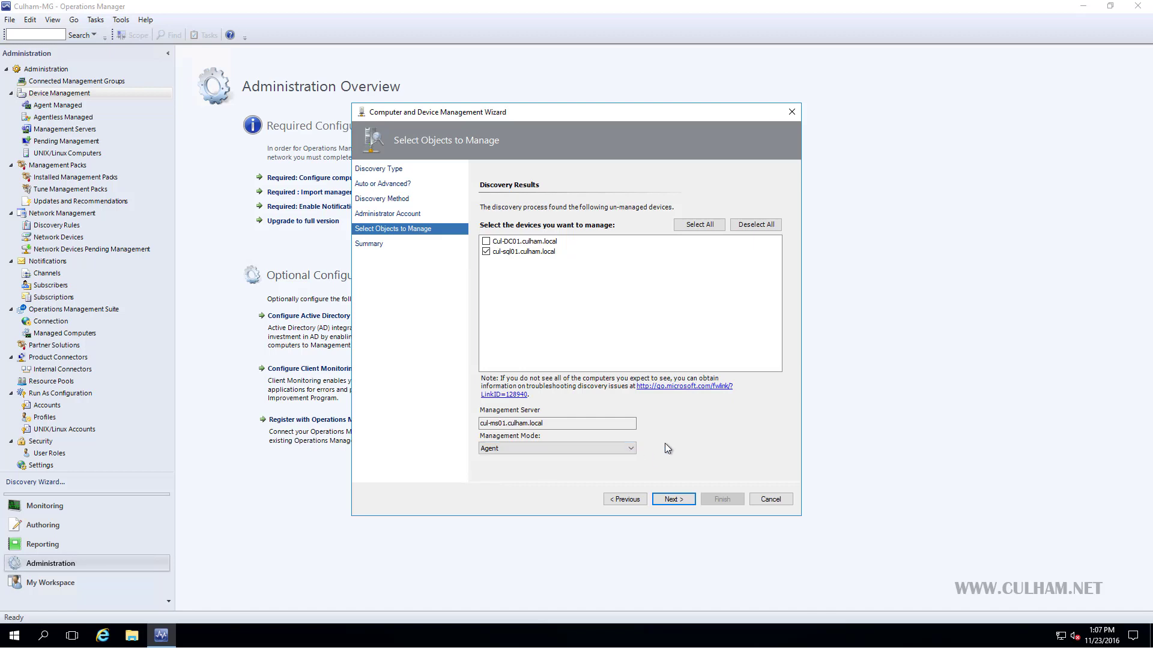
click(680, 499)
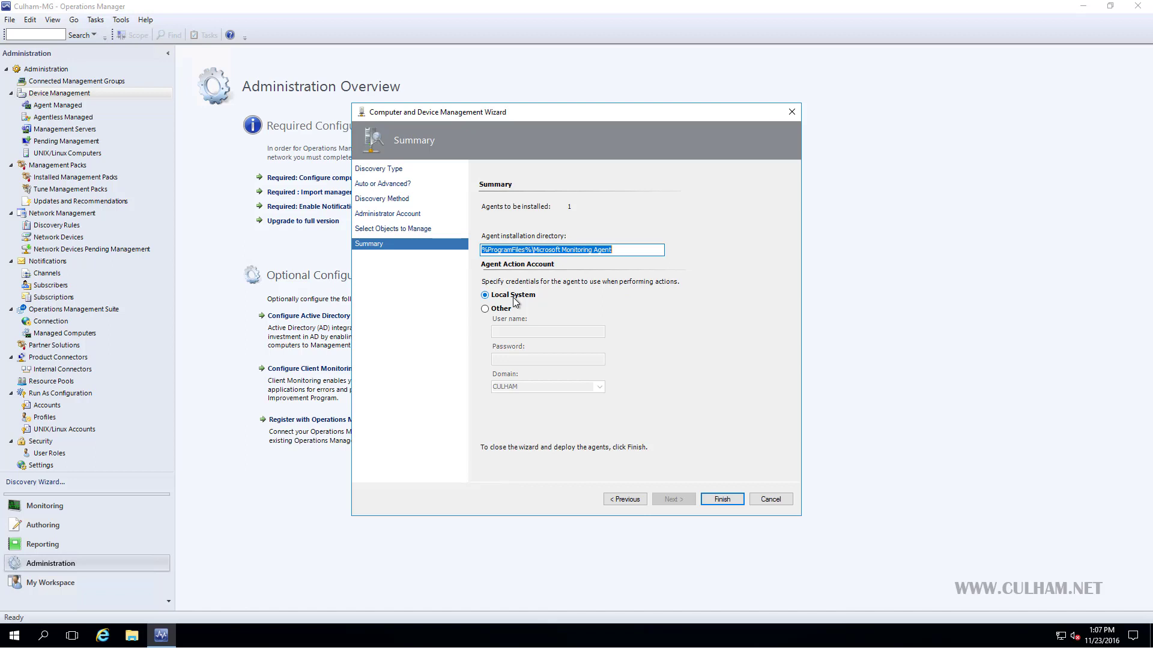
- Deploy the agent with the default installation directory and Local System action account, enlarging the task status dialog and closing it on completion
click(724, 499)
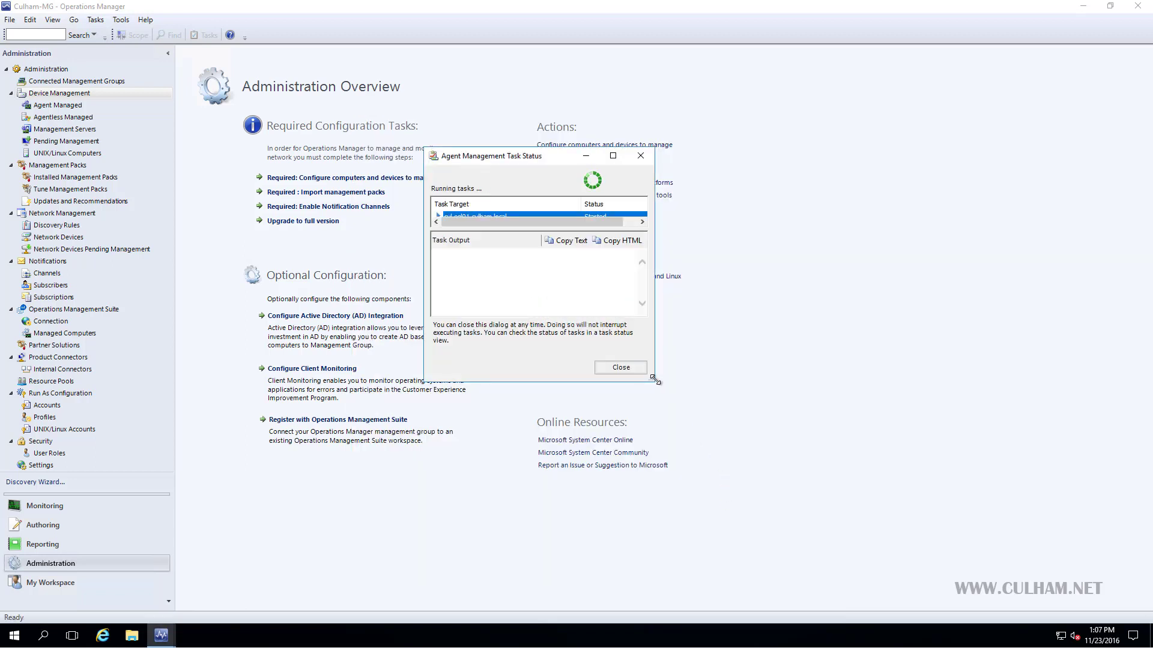
drag(652, 379, 862, 548)
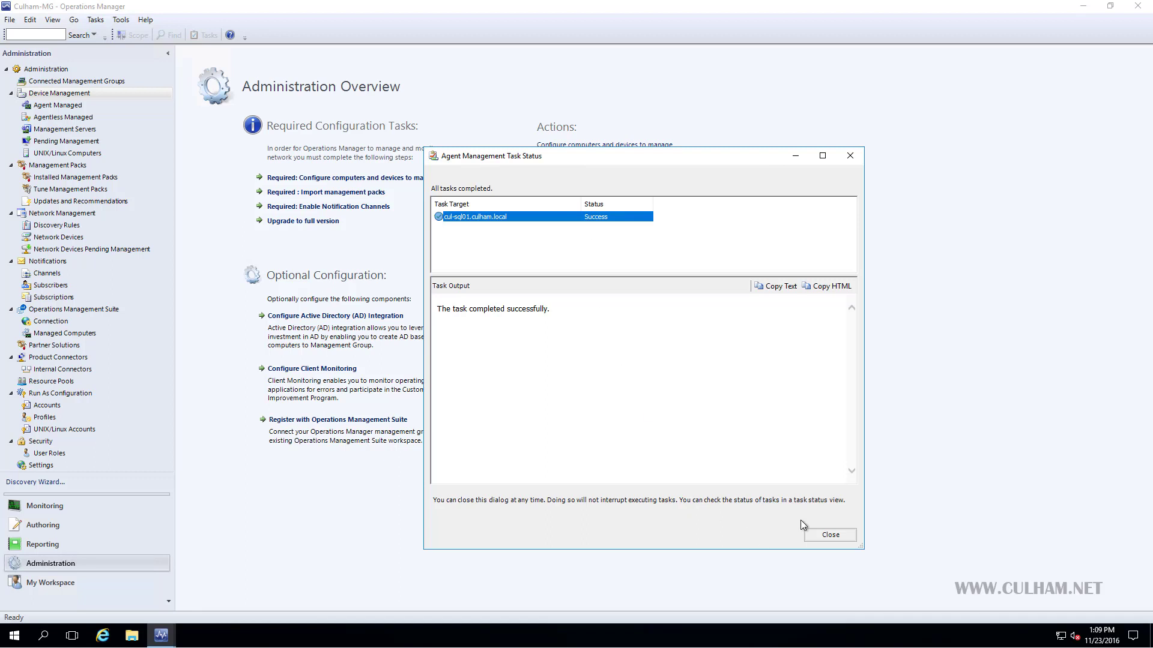
click(825, 535)
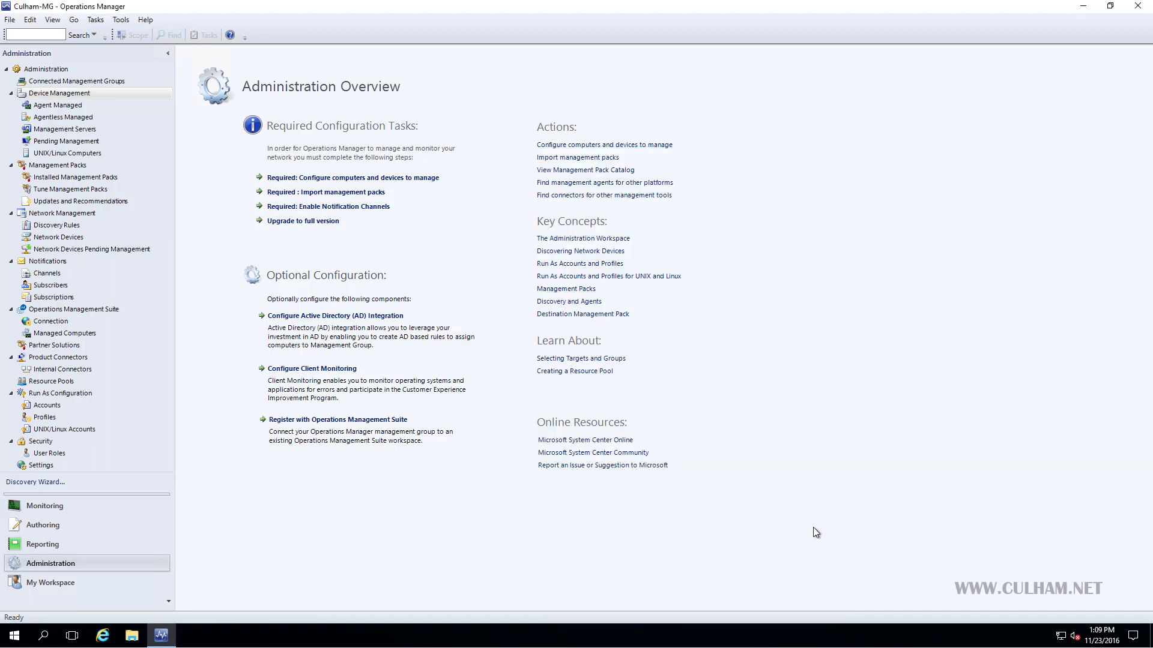
- Check the Agent Managed list, and refresh the Windows Computers view in Monitoring
click(69, 105)
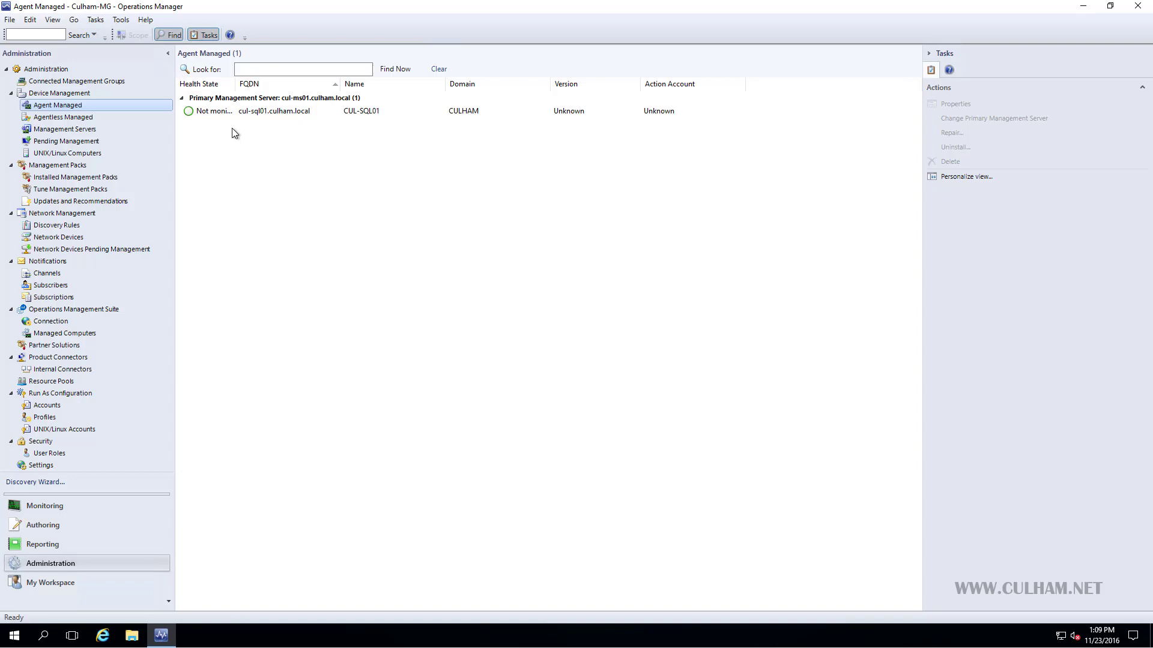
click(49, 506)
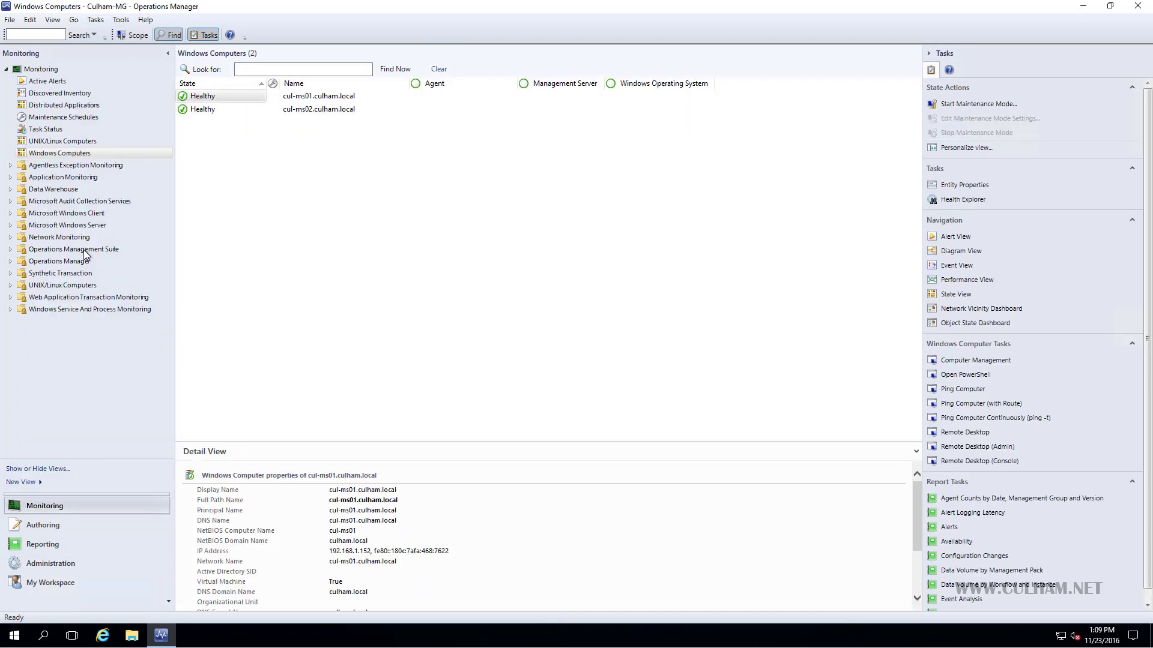
right_click(238, 163)
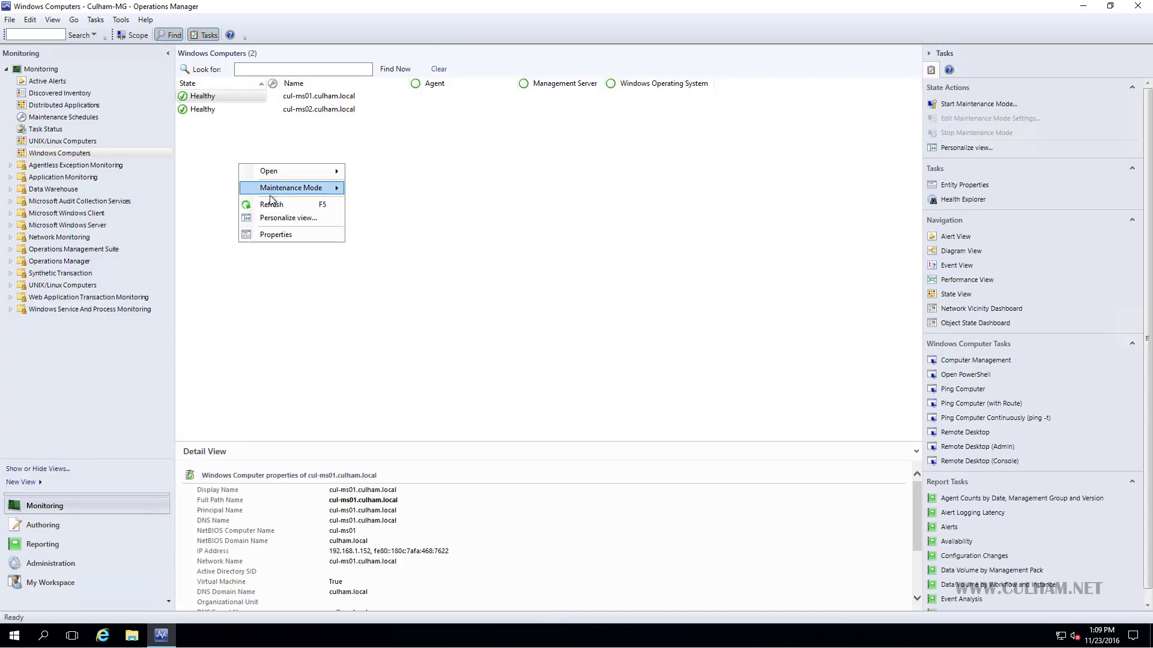
click(271, 205)
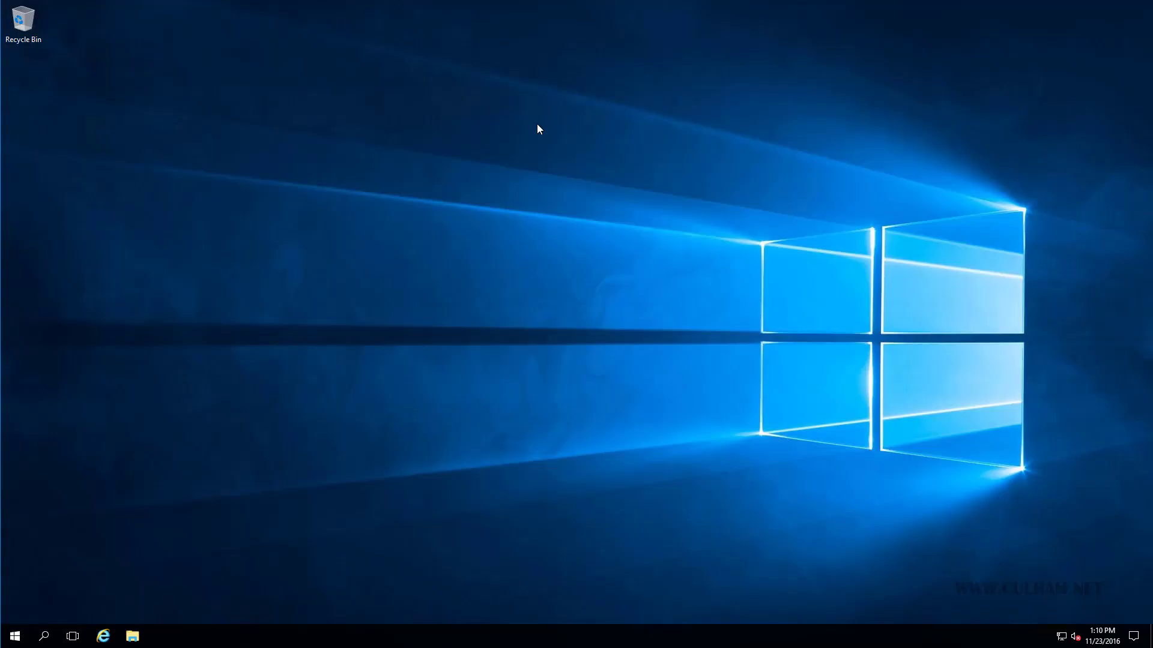
- Open the network share \\cul-ms01\c$ in File Explorer
click(132, 635)
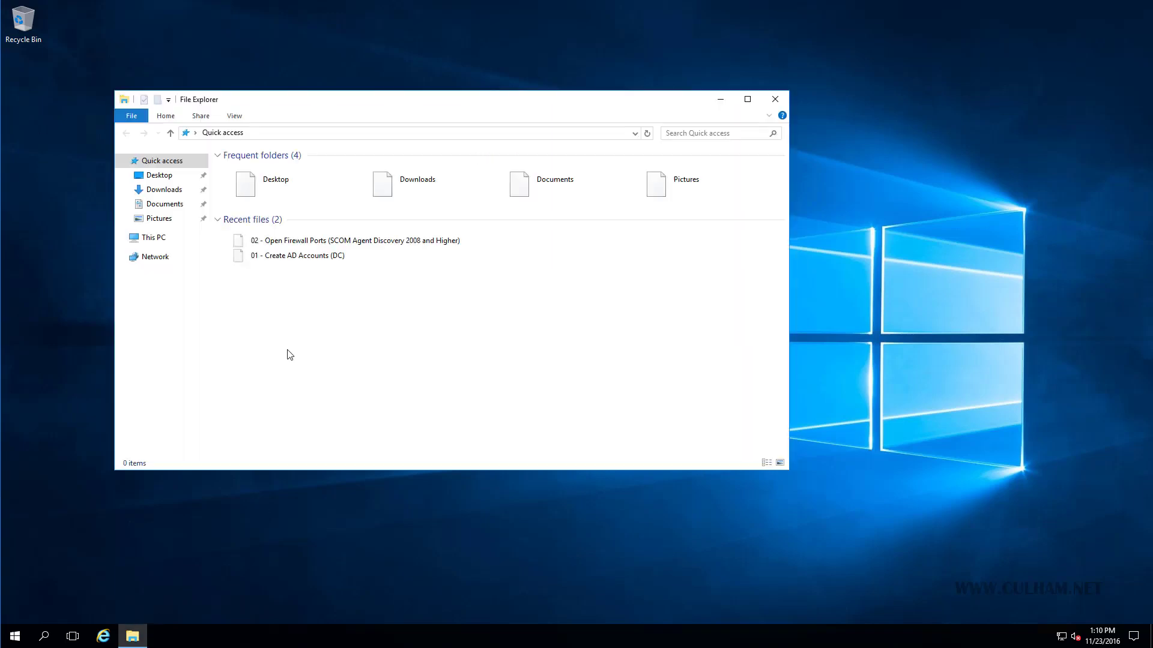
click(258, 134)
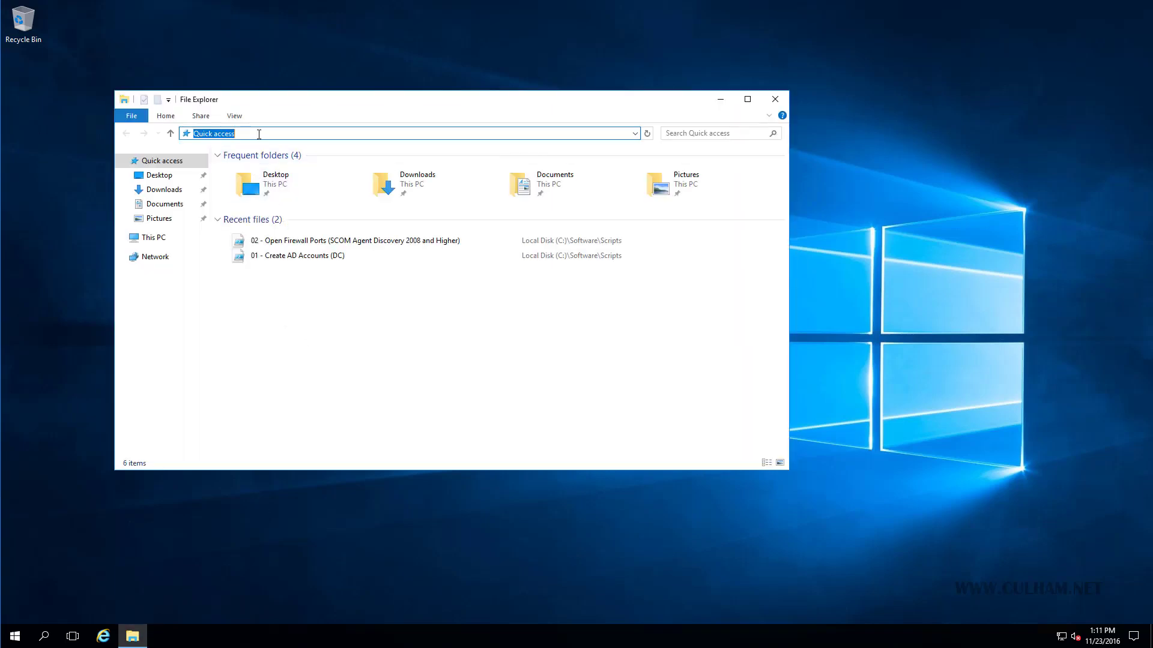
text(\\)
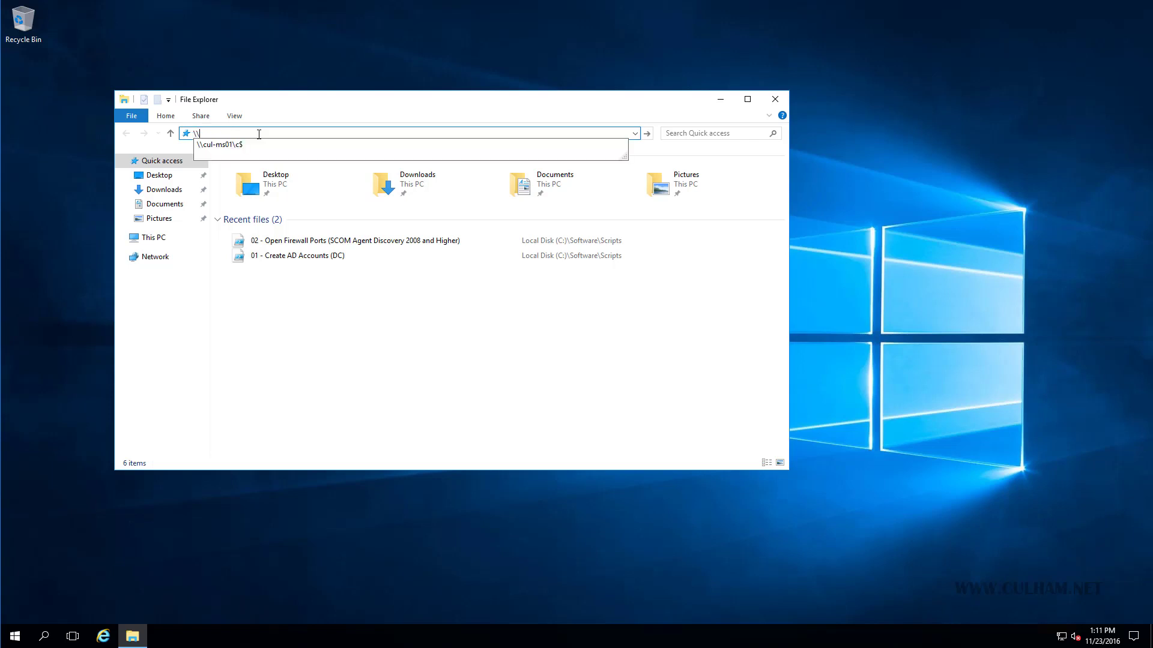
key(Down)
key(Return)
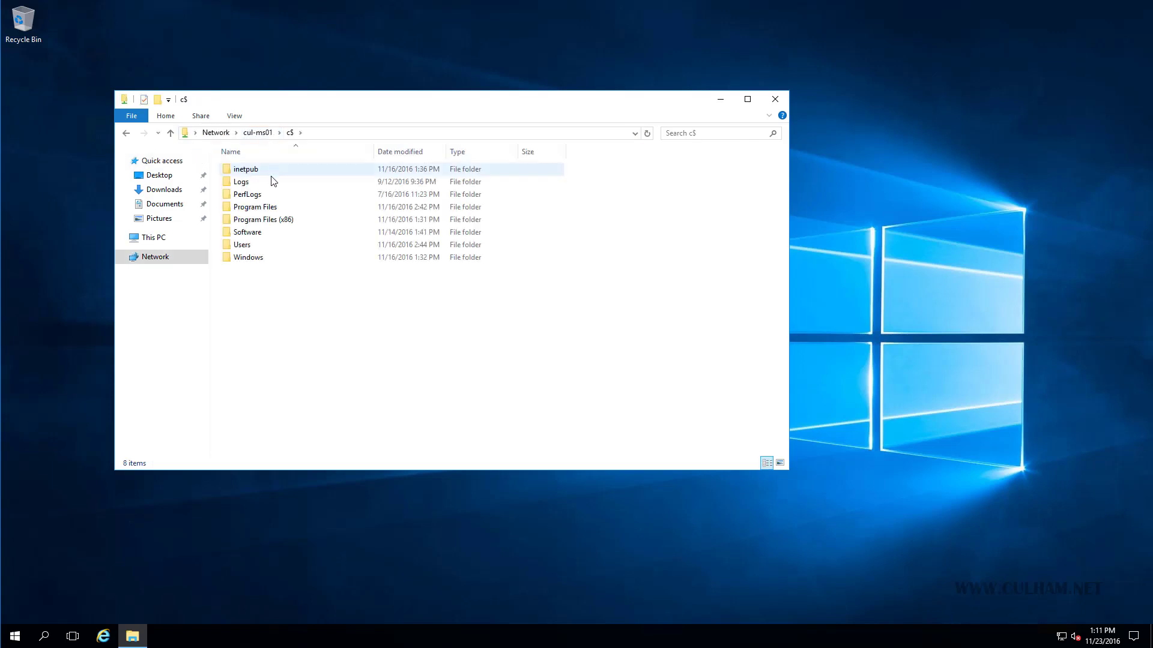
- Browse the share to Program Files\Microsoft System Center 2016\Operations Manager\Server\AgentManagement
click(273, 208)
double_click(273, 207)
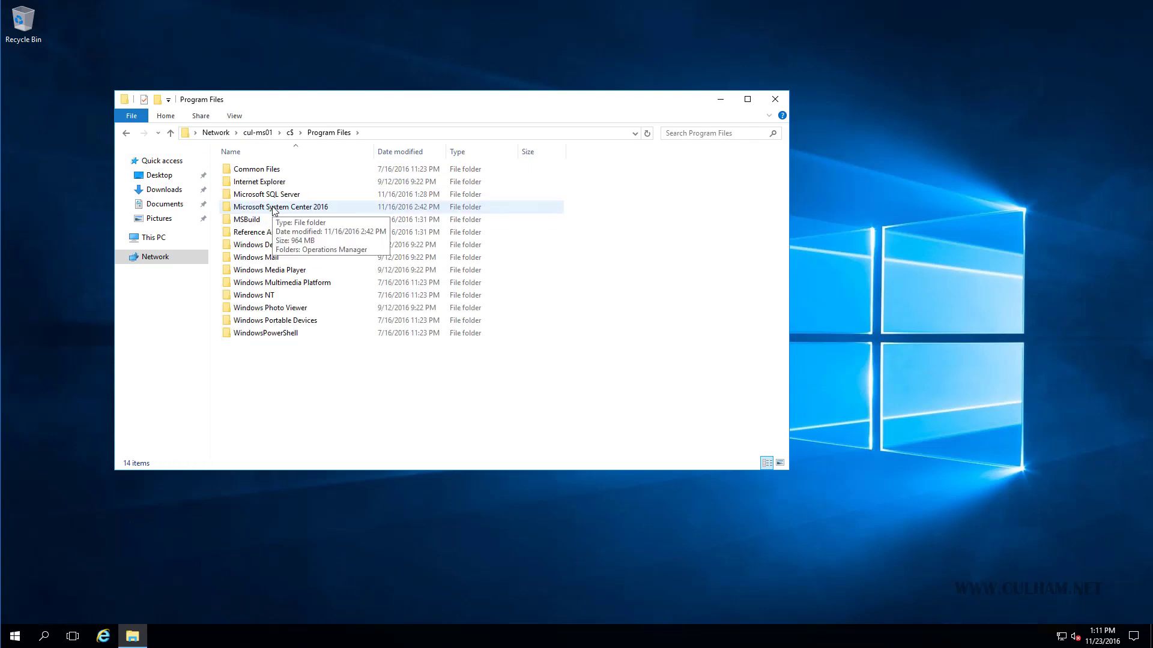
double_click(272, 208)
double_click(263, 171)
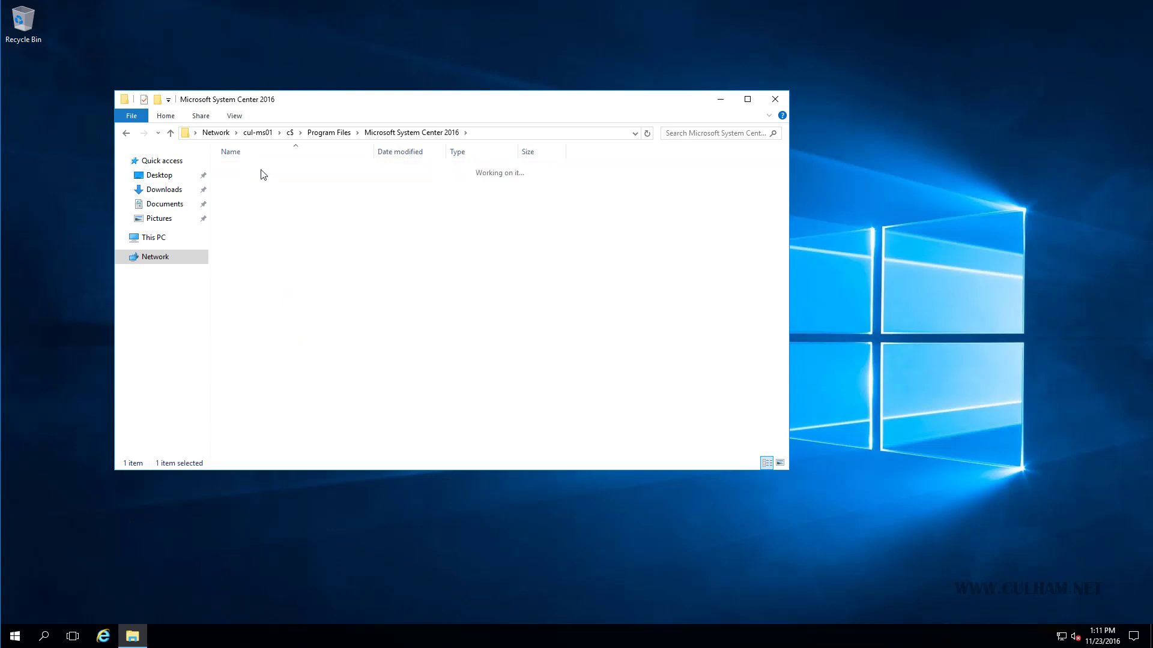
double_click(249, 198)
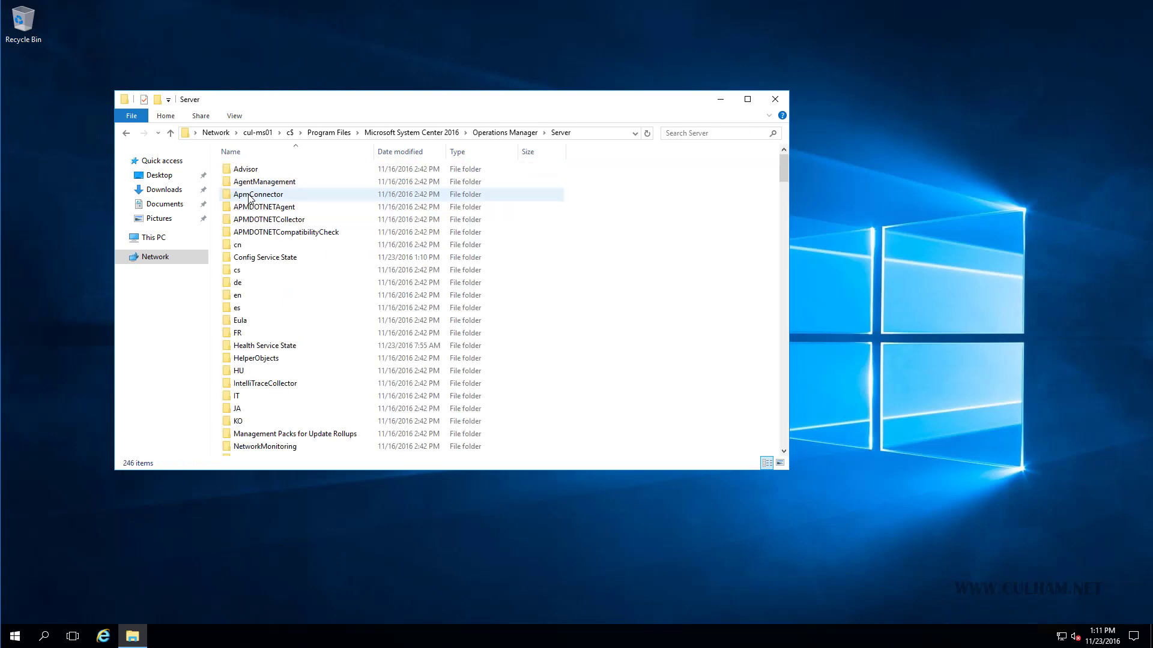
click(257, 186)
double_click(257, 182)
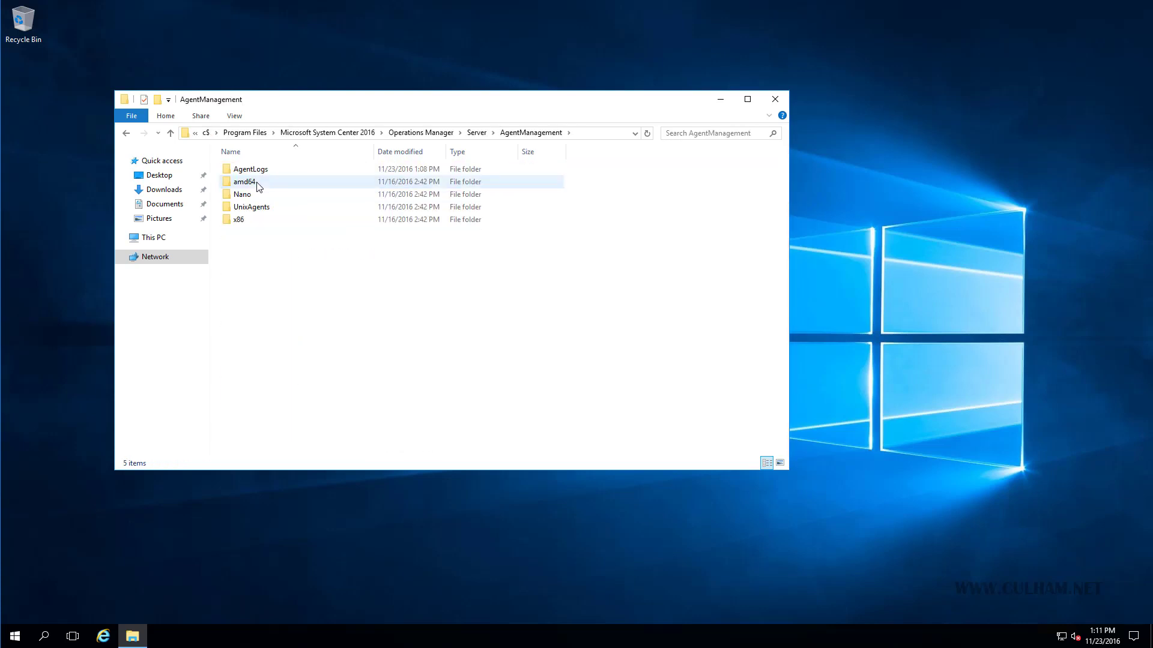
- Copy the amd64 agent folder from AgentManagement to the desktop
click(251, 183)
right_click(250, 184)
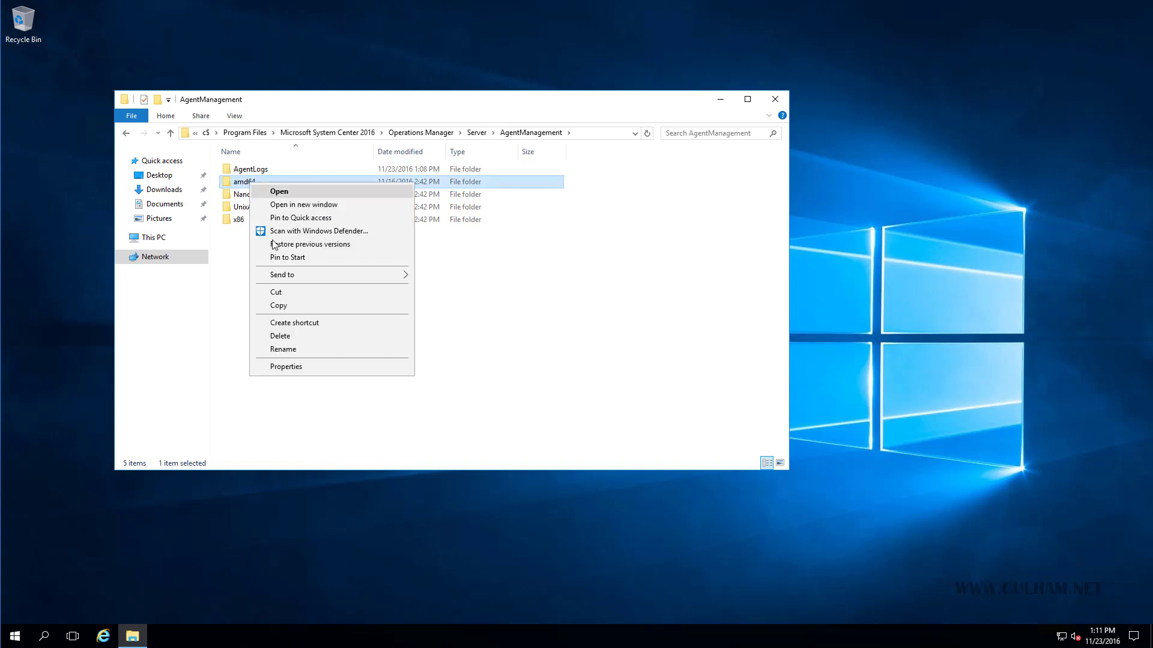
click(289, 305)
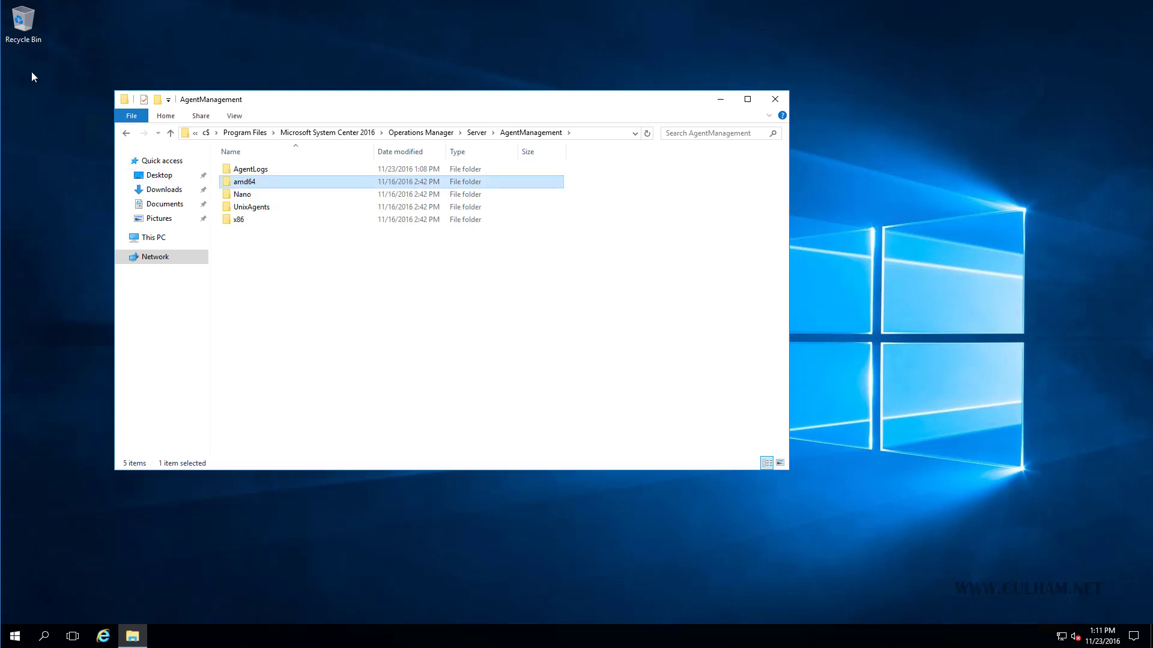
right_click(31, 71)
click(63, 127)
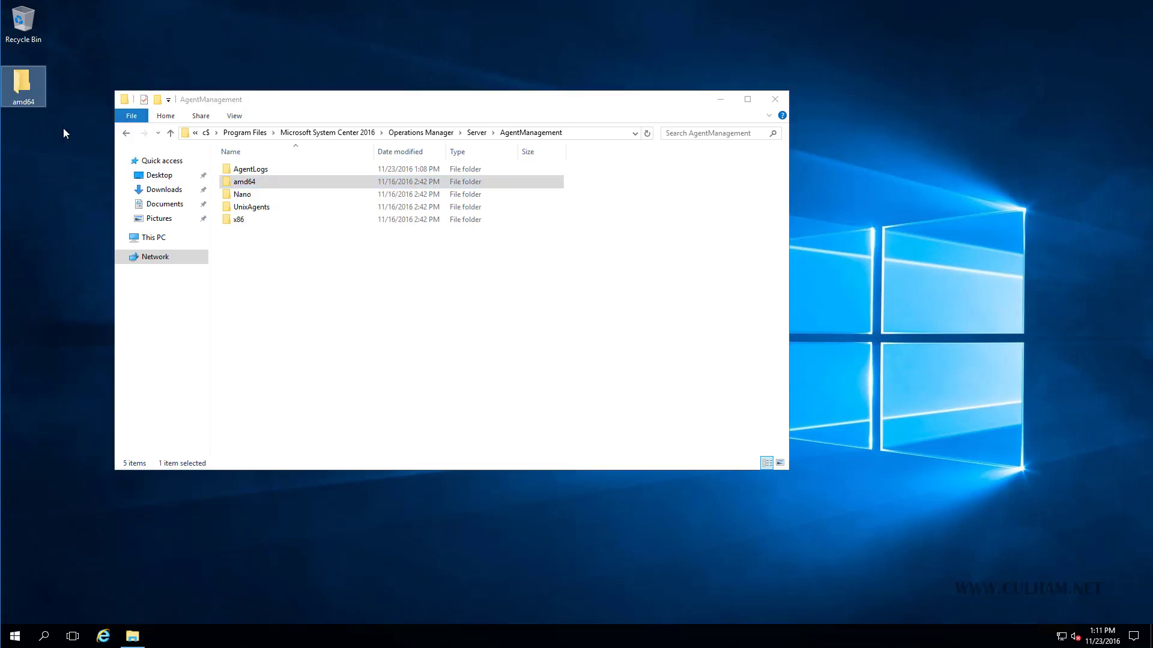
- Start the MOMAgent installer from the desktop amd64 folder, agree to the license terms and accept the default destination folder
double_click(24, 84)
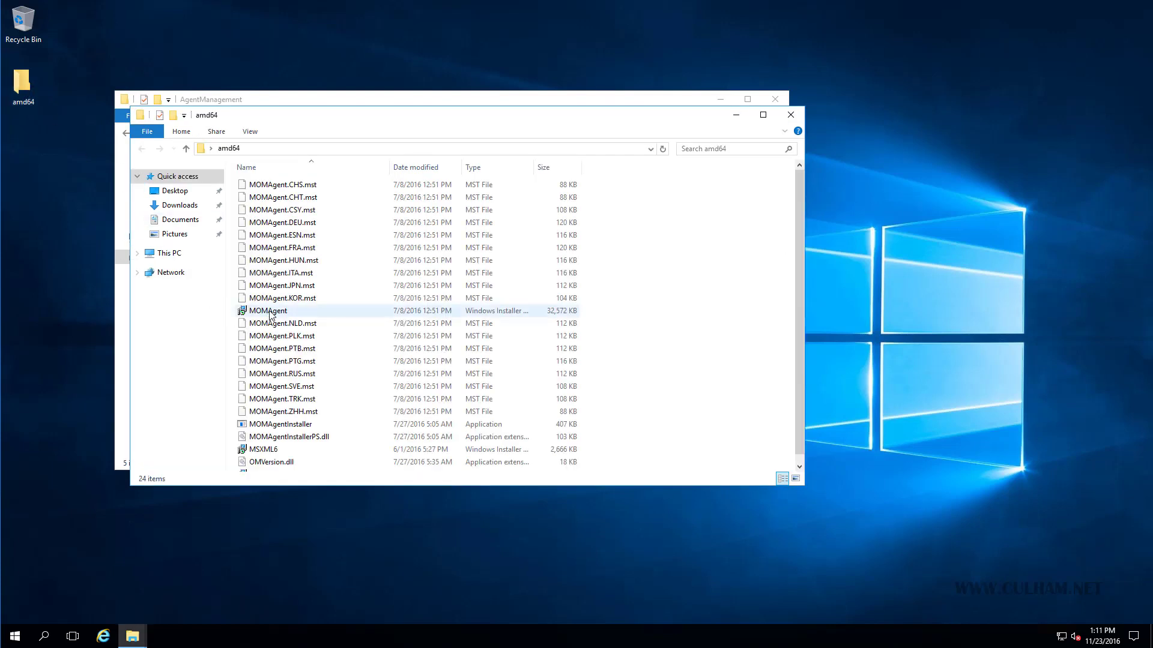
double_click(270, 313)
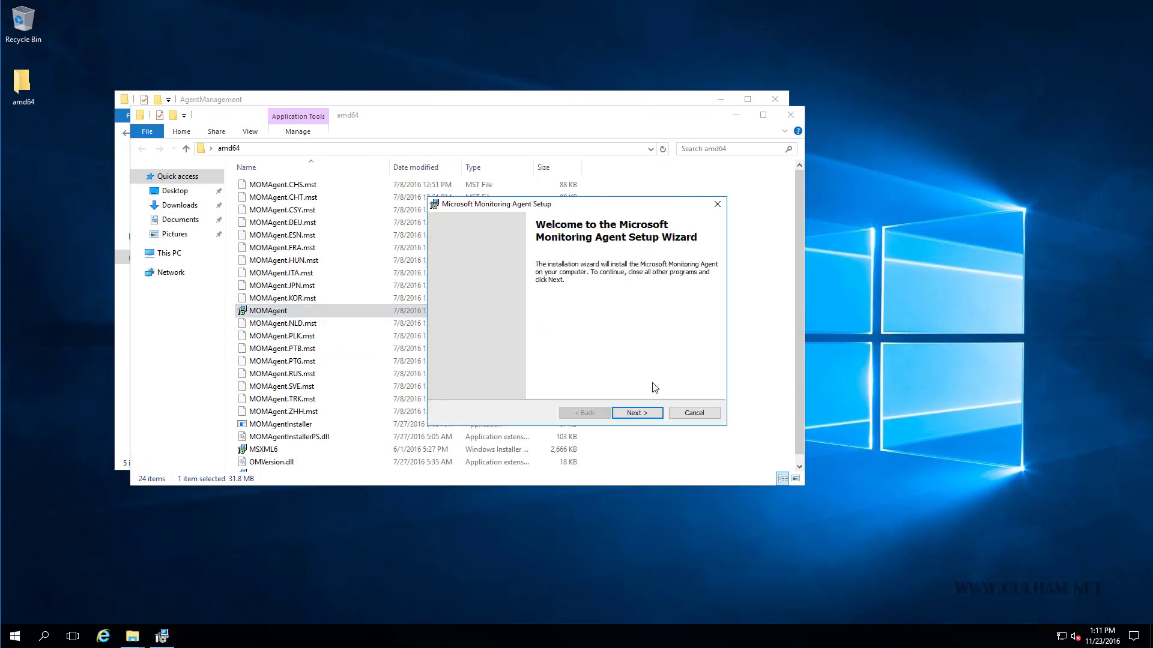
click(638, 413)
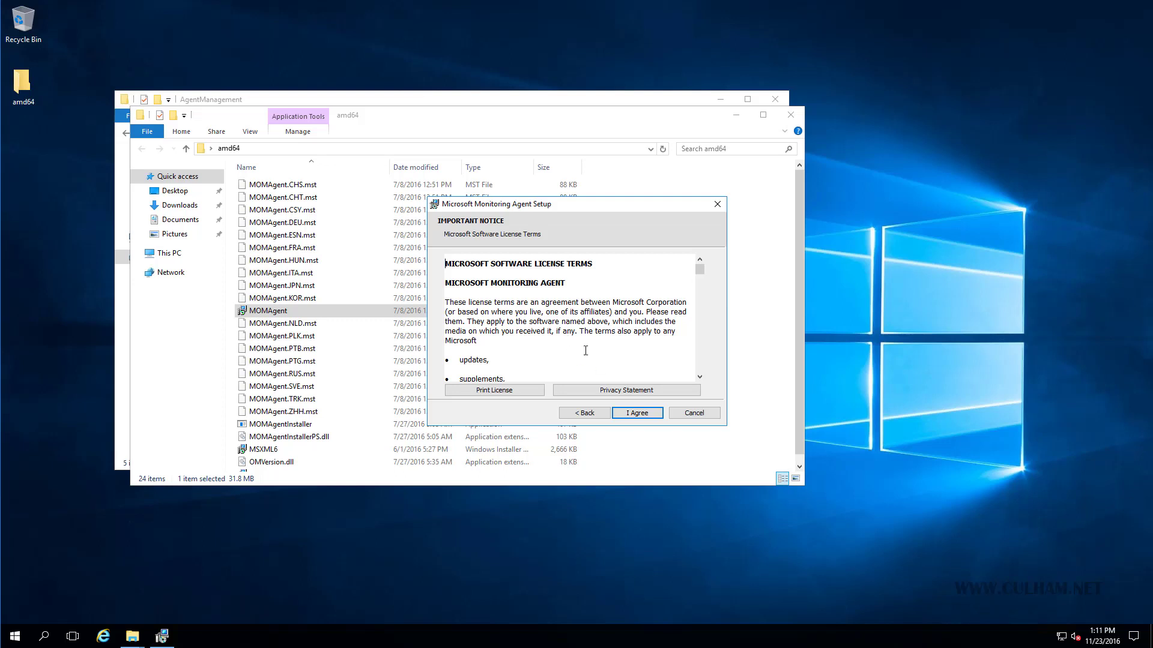
click(637, 415)
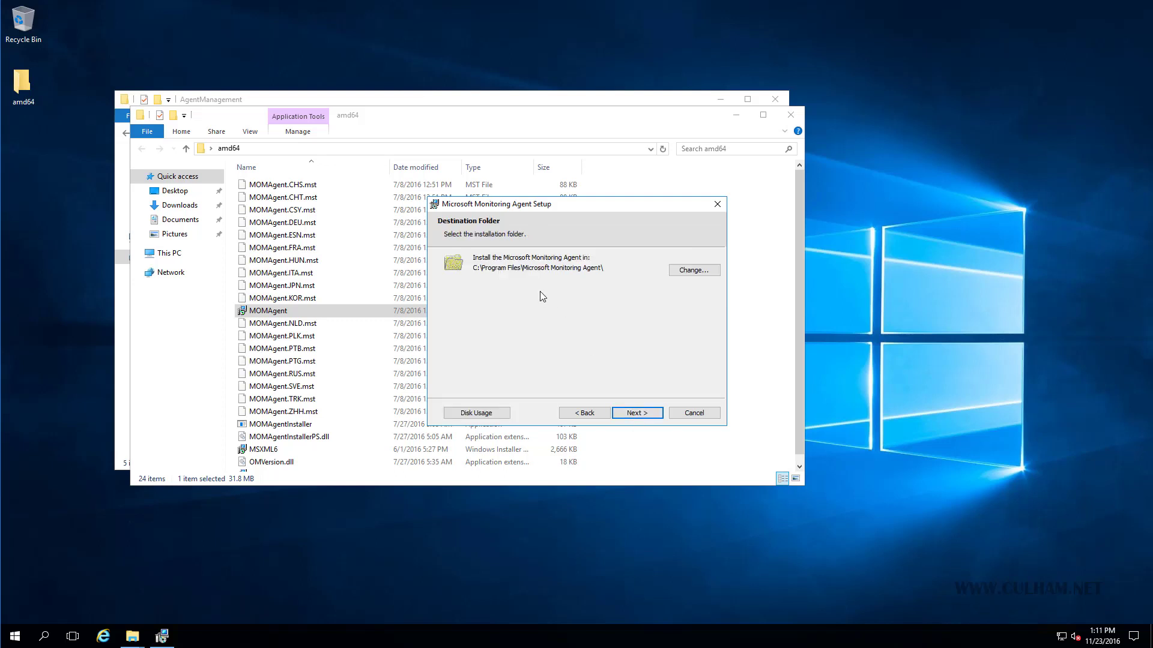
click(638, 415)
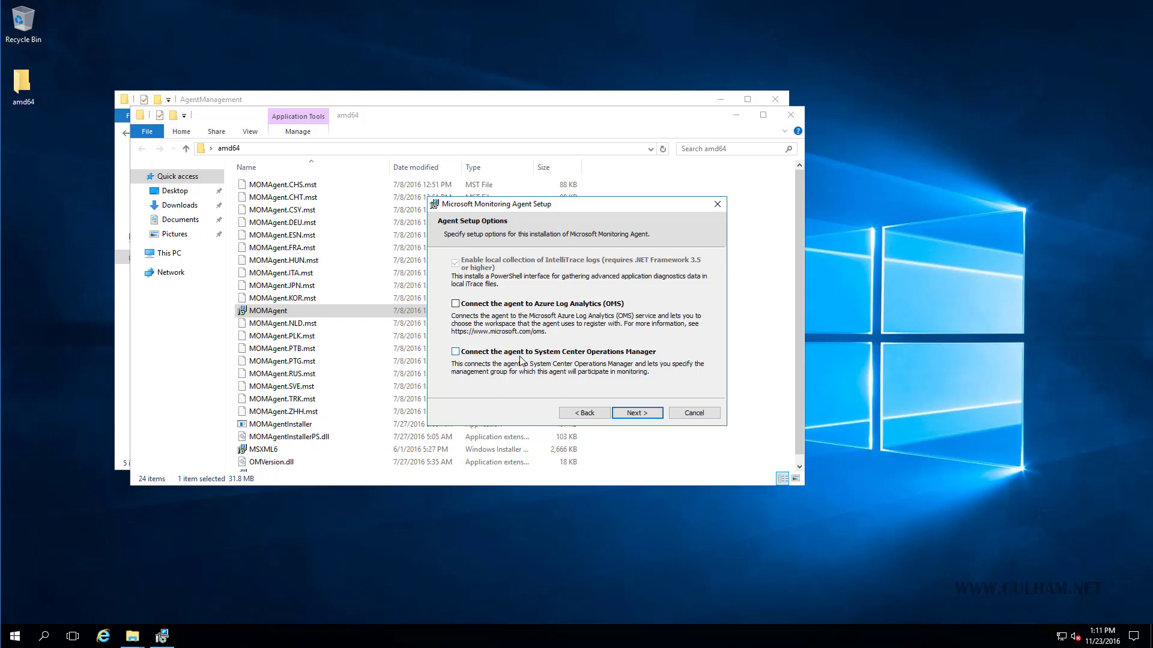
- Connect the agent to System Center Operations Manager with management group Culham-MG and management server cul-ms02.culham.local, keeping Local System as the action account
click(487, 354)
click(645, 416)
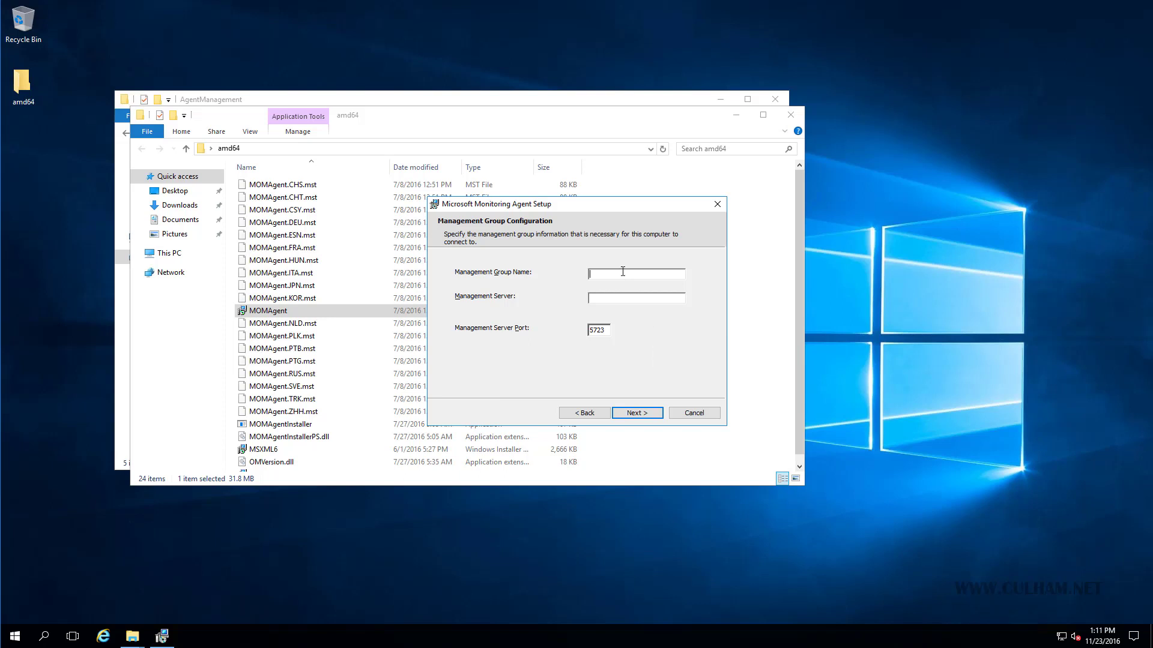
text(Culham)
text(-M)
text(cu)
text(l-ms02)
text(.culham.local)
click(640, 413)
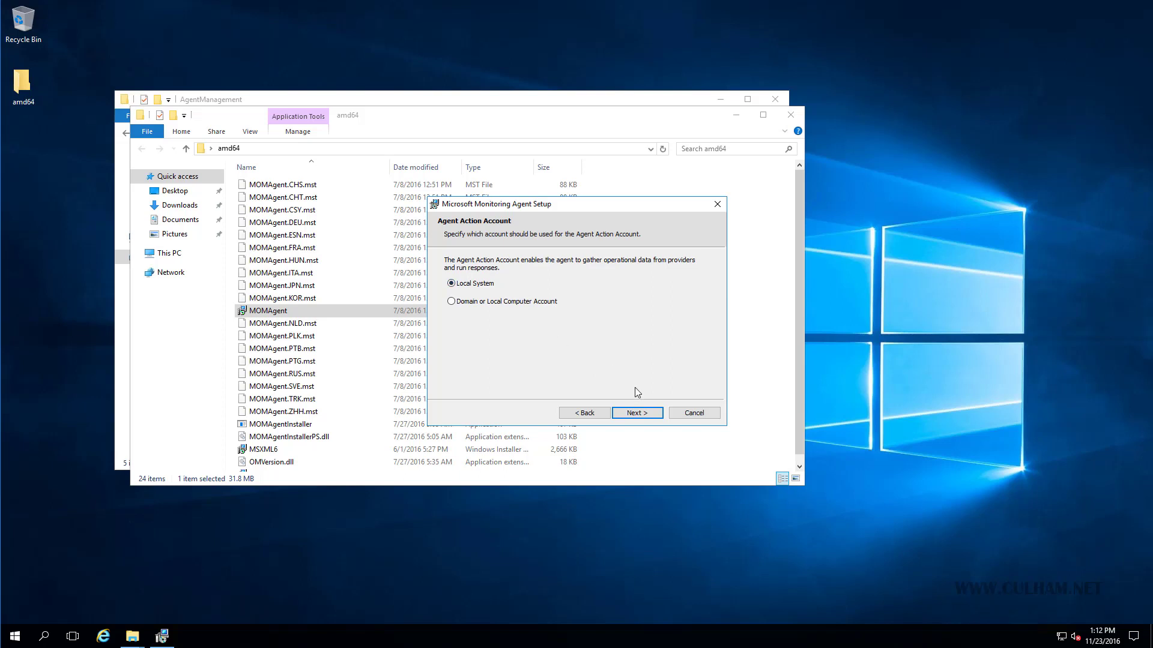
click(643, 414)
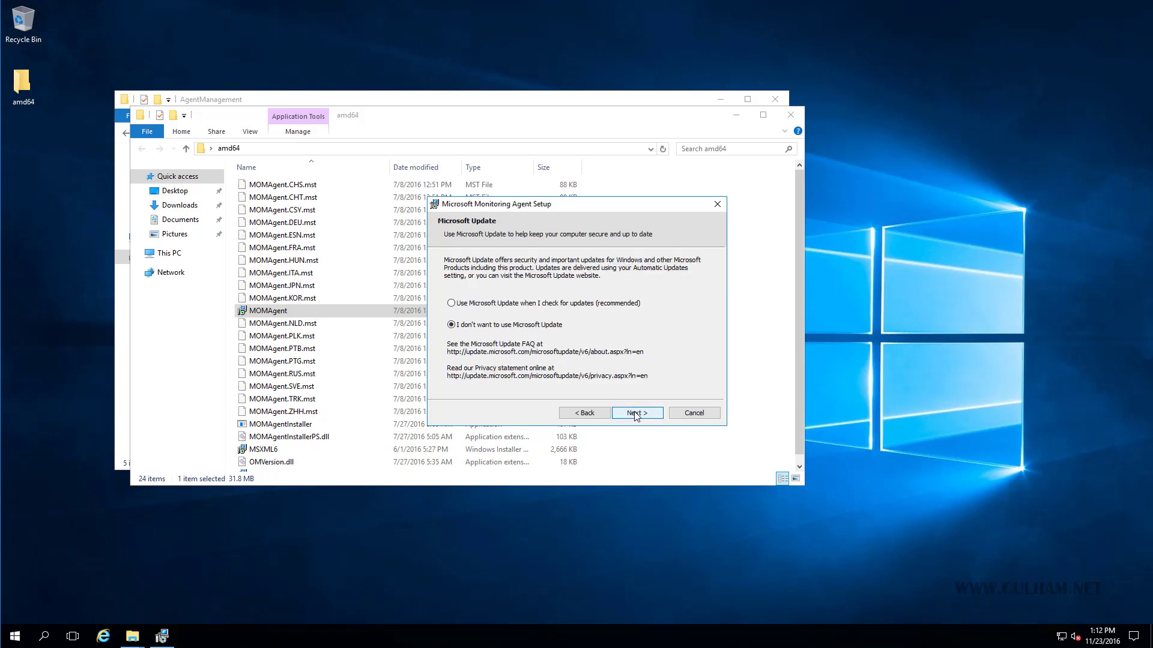
- Decline Microsoft Update, install the Microsoft Monitoring Agent with the reviewed settings, and finish the setup
click(635, 416)
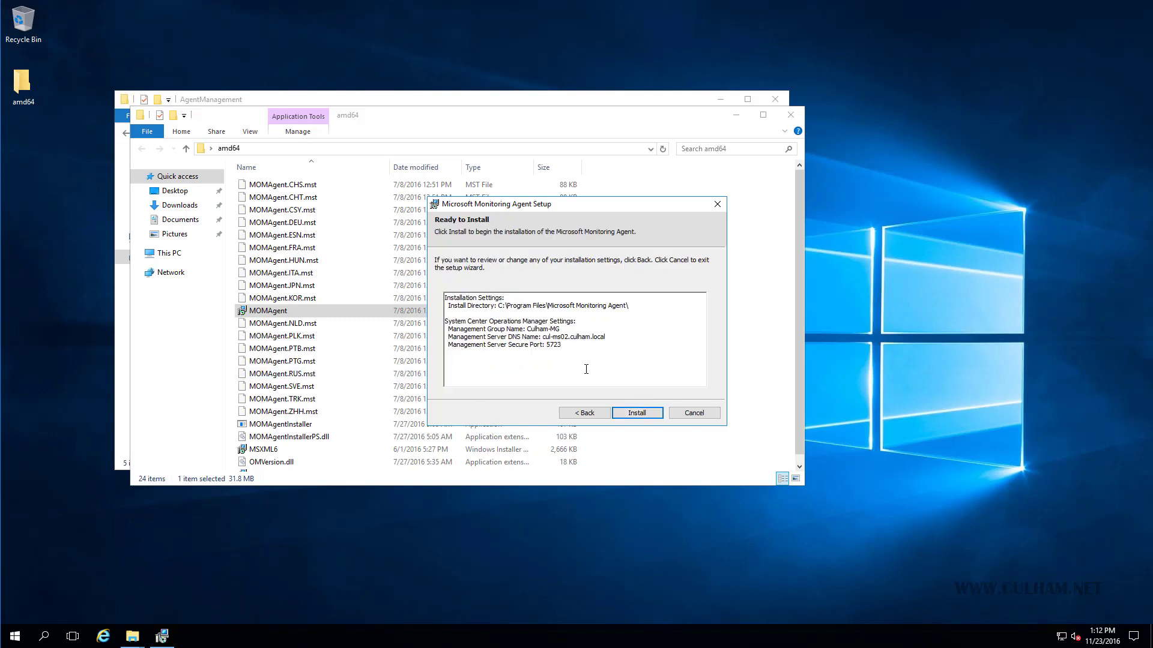
click(645, 414)
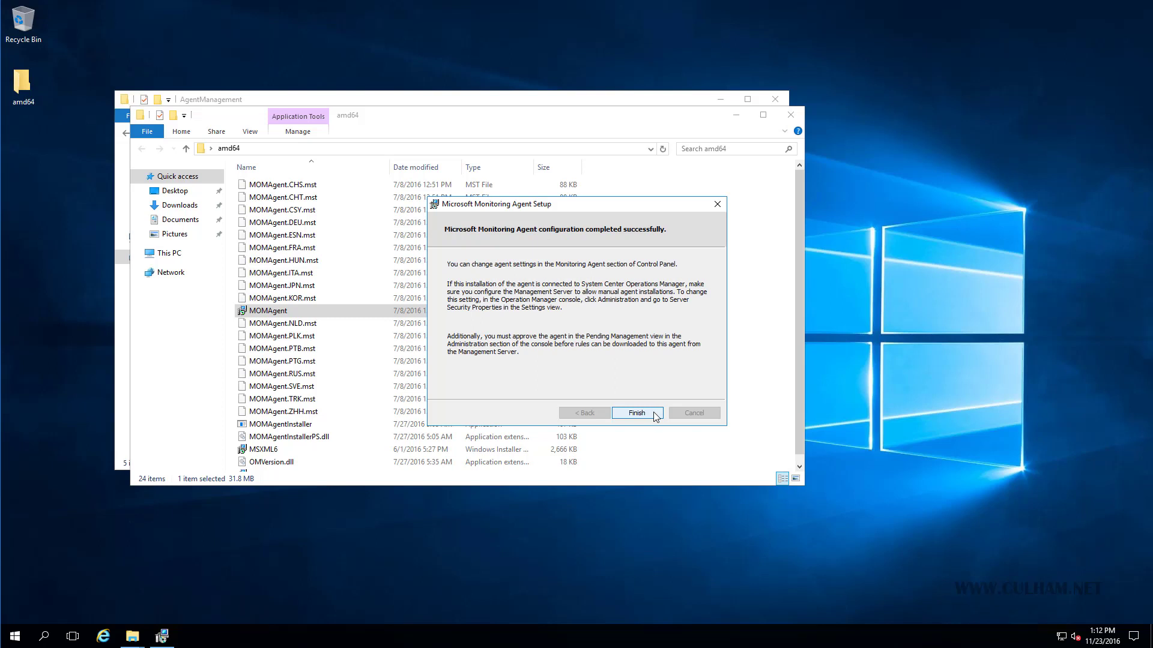
click(654, 416)
- Open Event Viewer through Server Manager, show the Operations Manager log under Applications and Services Logs, and enlarge its event list
click(14, 635)
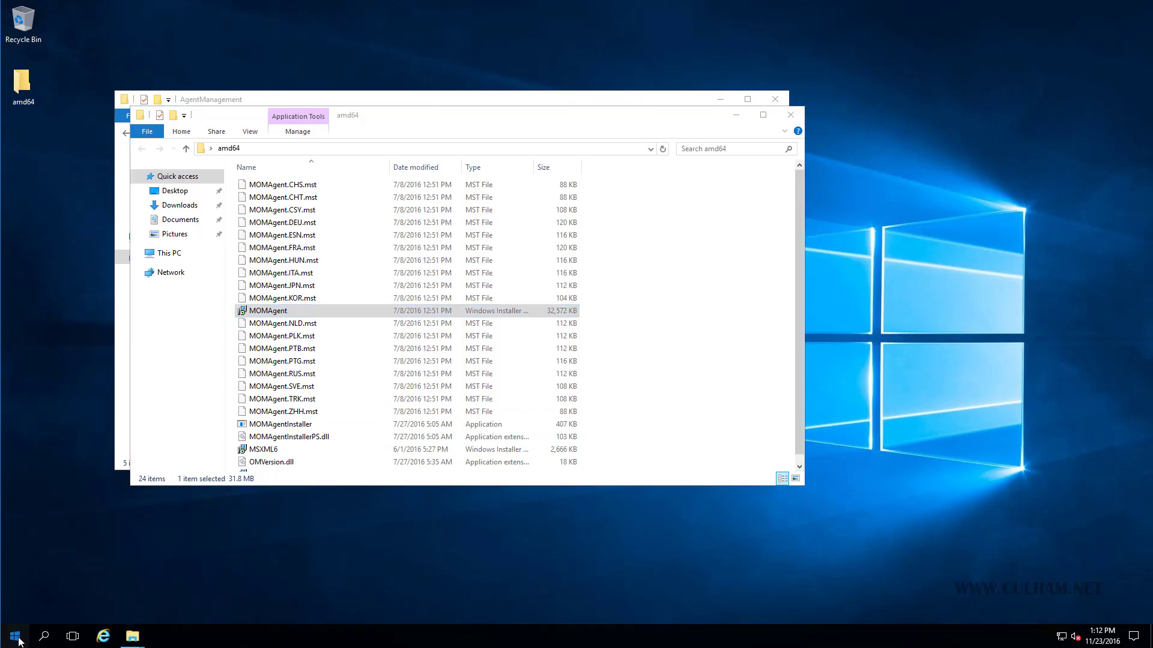
click(226, 301)
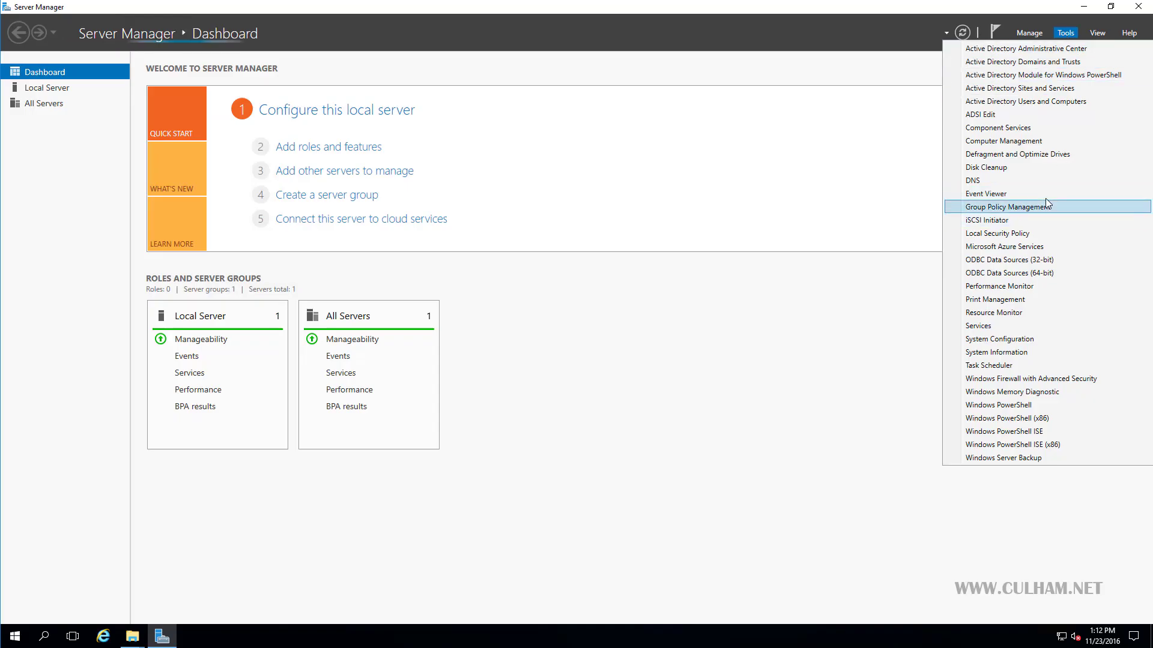
click(1045, 194)
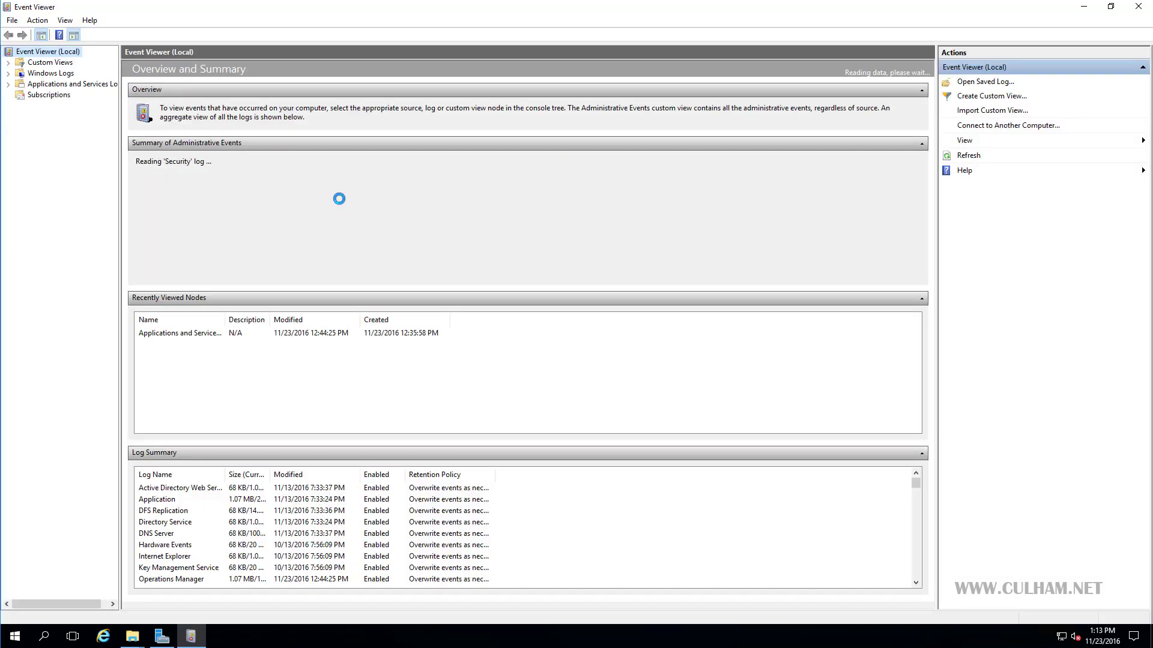
click(8, 85)
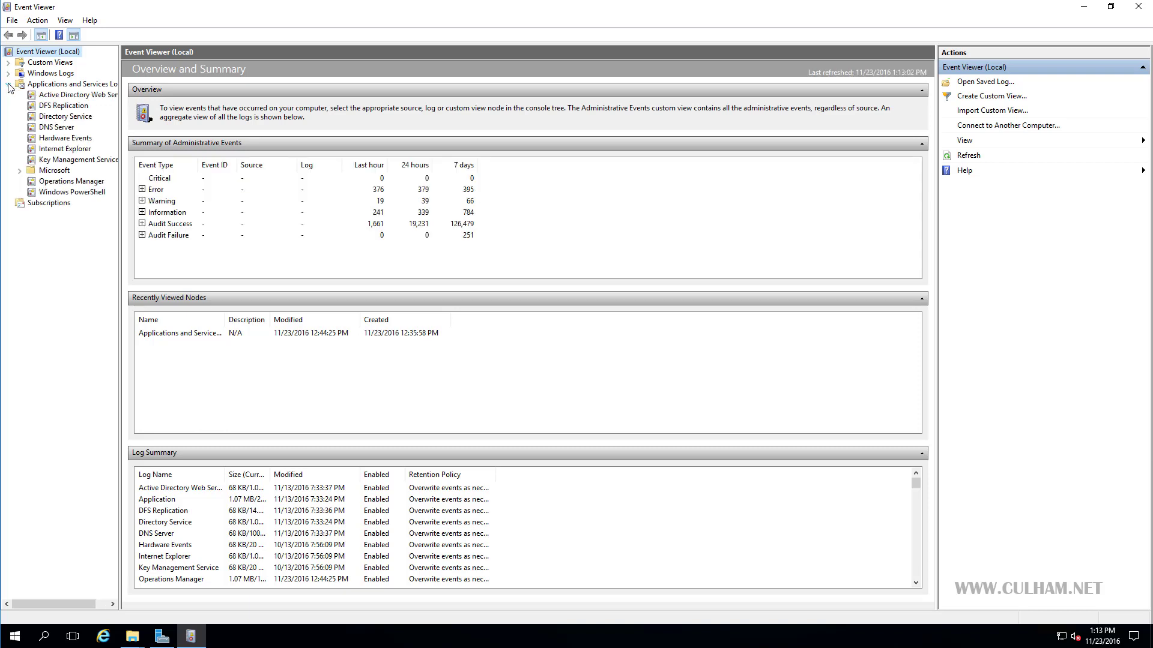
click(66, 182)
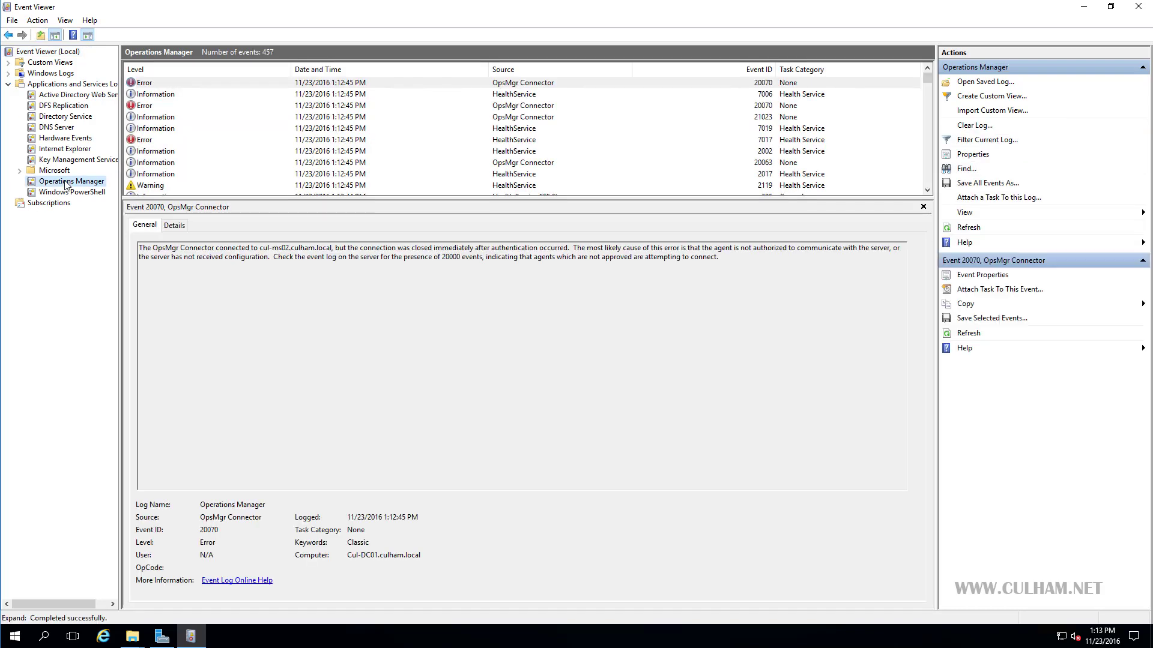
drag(244, 199, 244, 235)
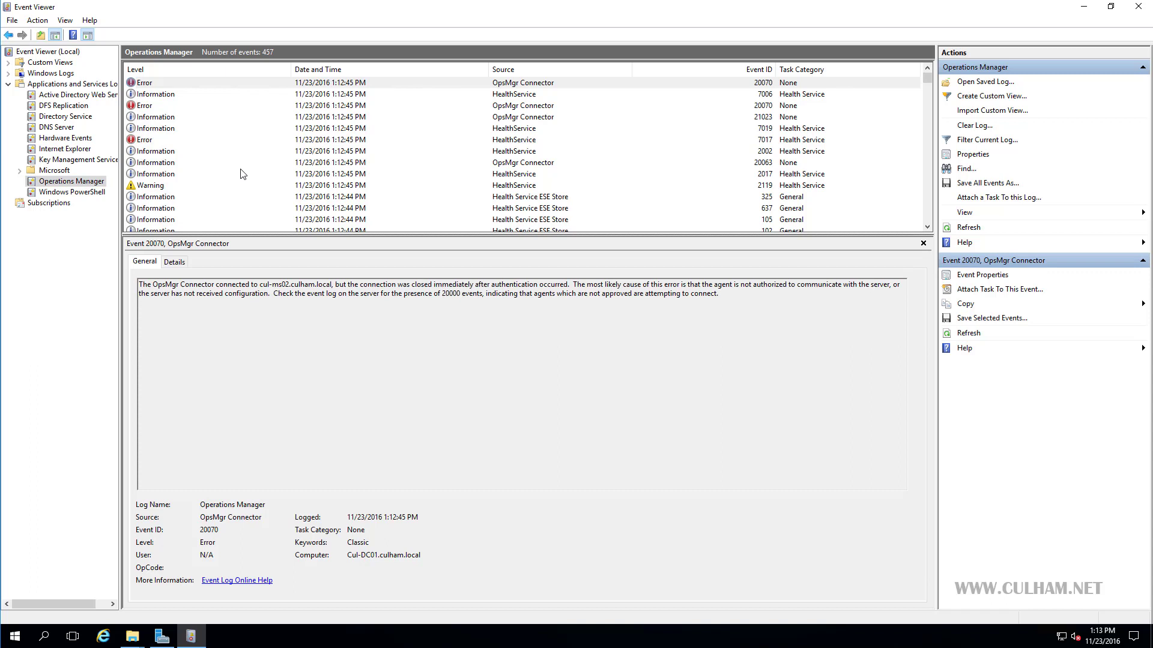
- Examine the OpsMgr Connector error 20070 and the HealthService error 7017, highlighting the management server and the suggested tool in their descriptions
click(188, 84)
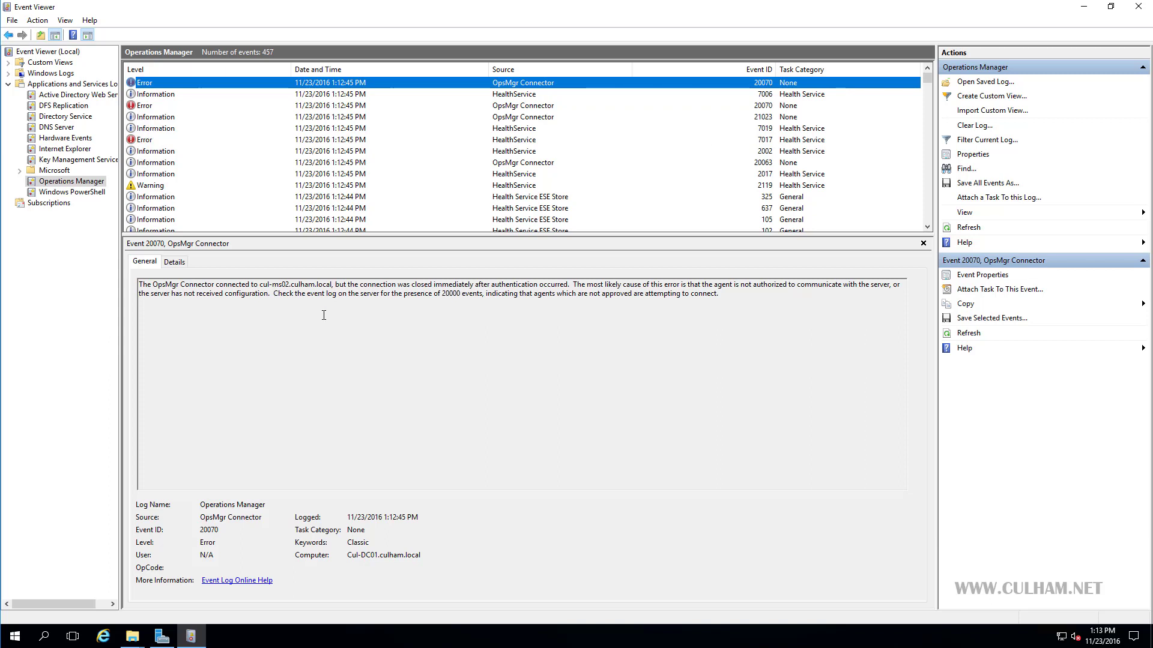
drag(261, 284, 331, 285)
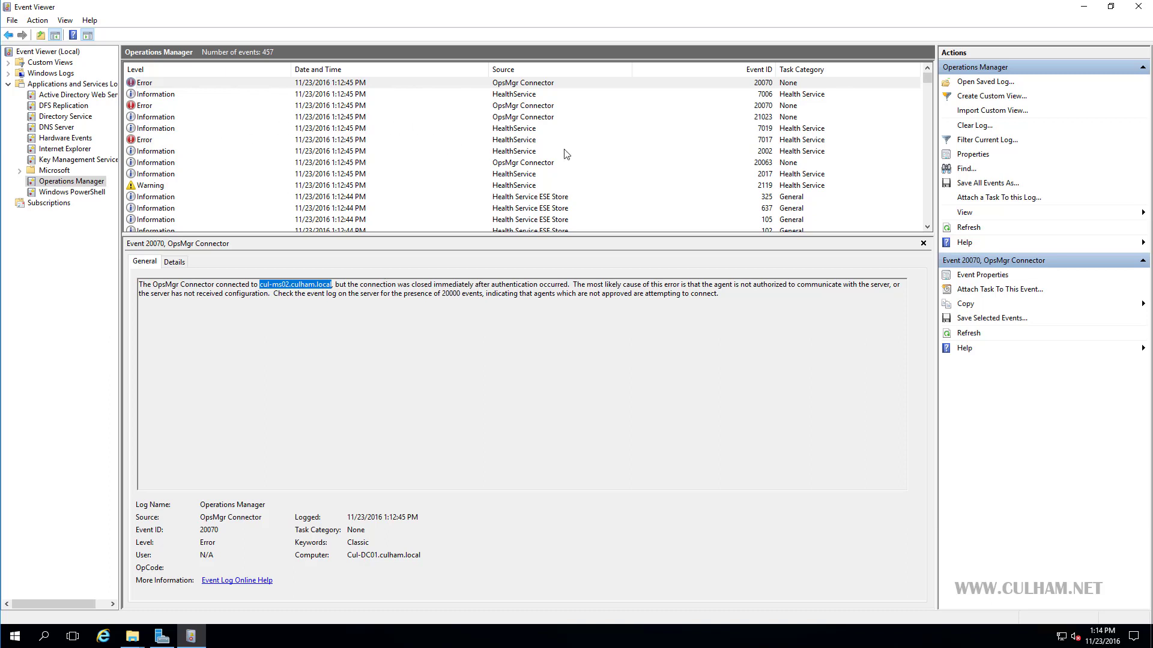
click(658, 142)
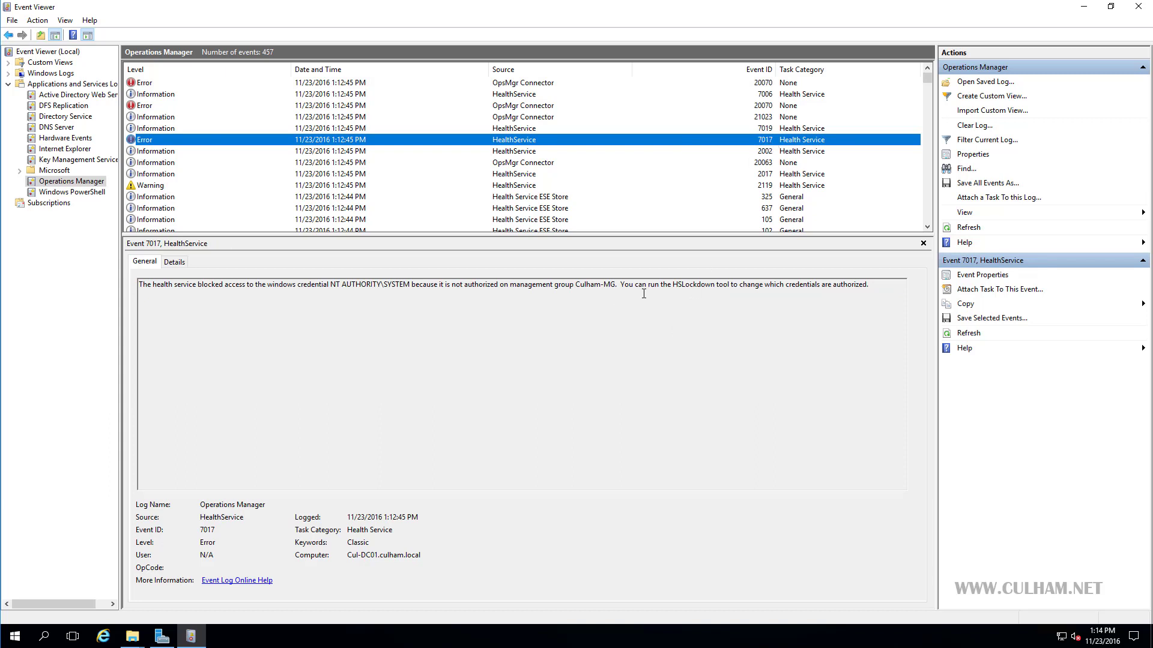
drag(672, 286, 715, 287)
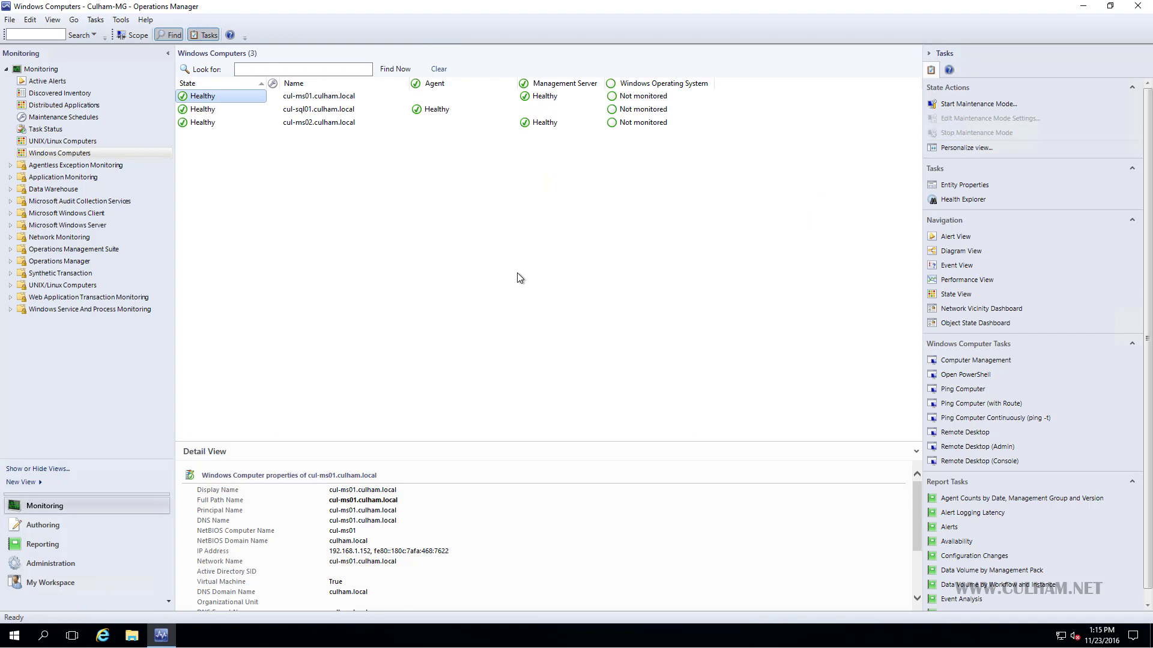
- In the Operations Manager console, approve the pending manual agent install for Cul-DC01.culham.local and display the Agent Managed list
click(61, 568)
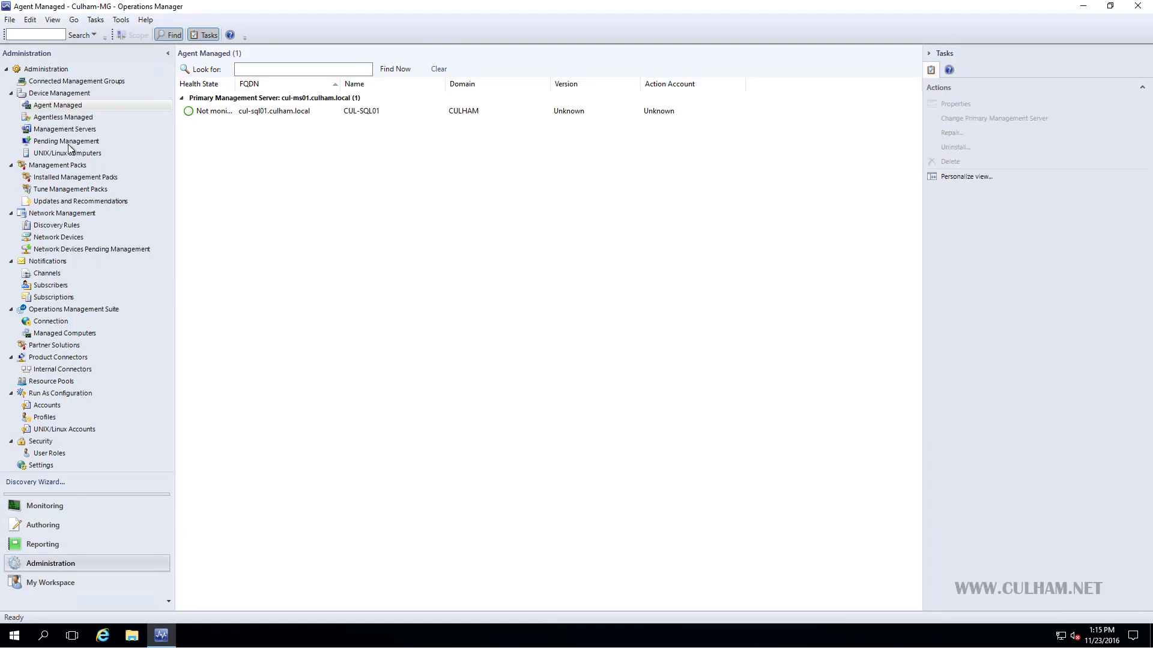
click(69, 145)
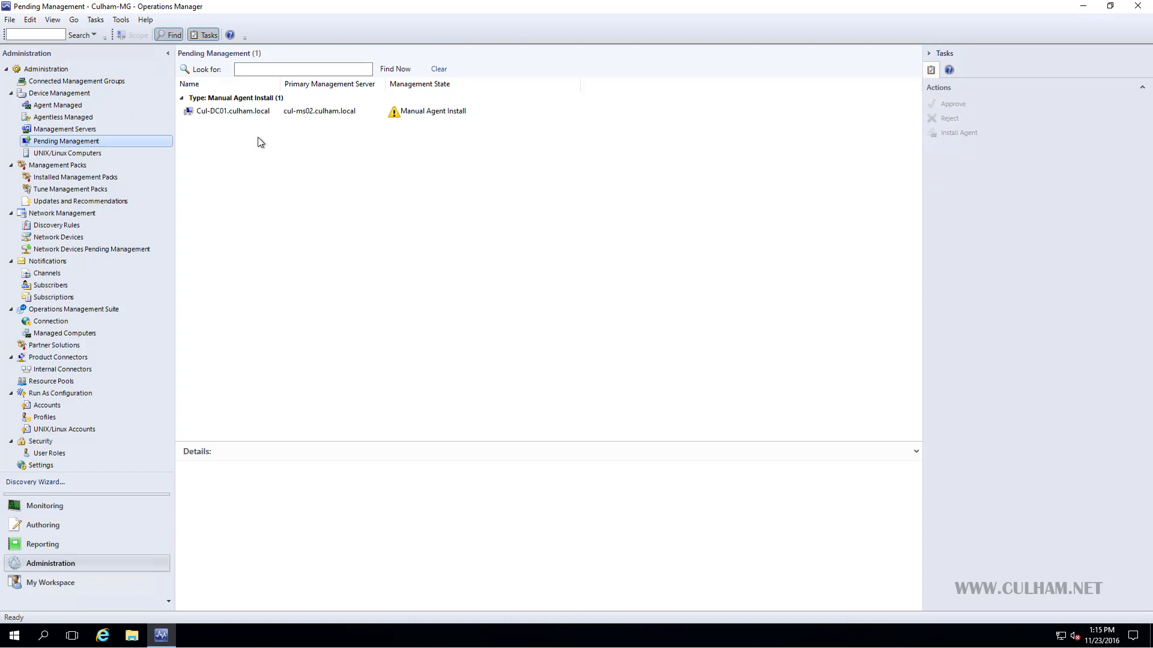
click(246, 113)
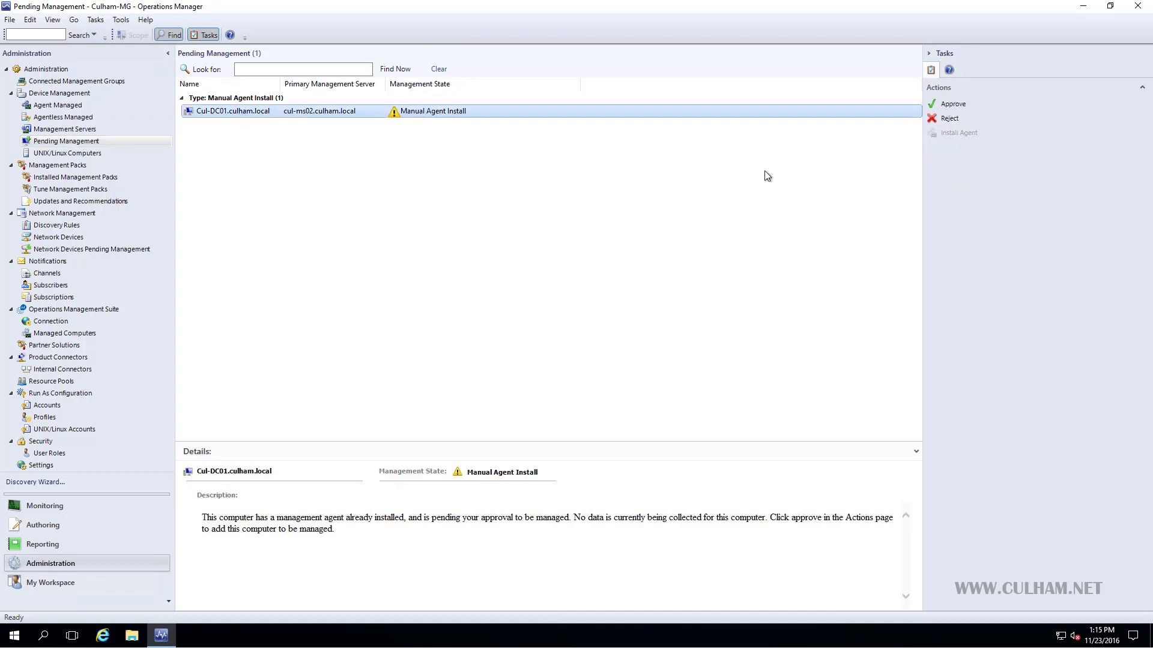
click(960, 106)
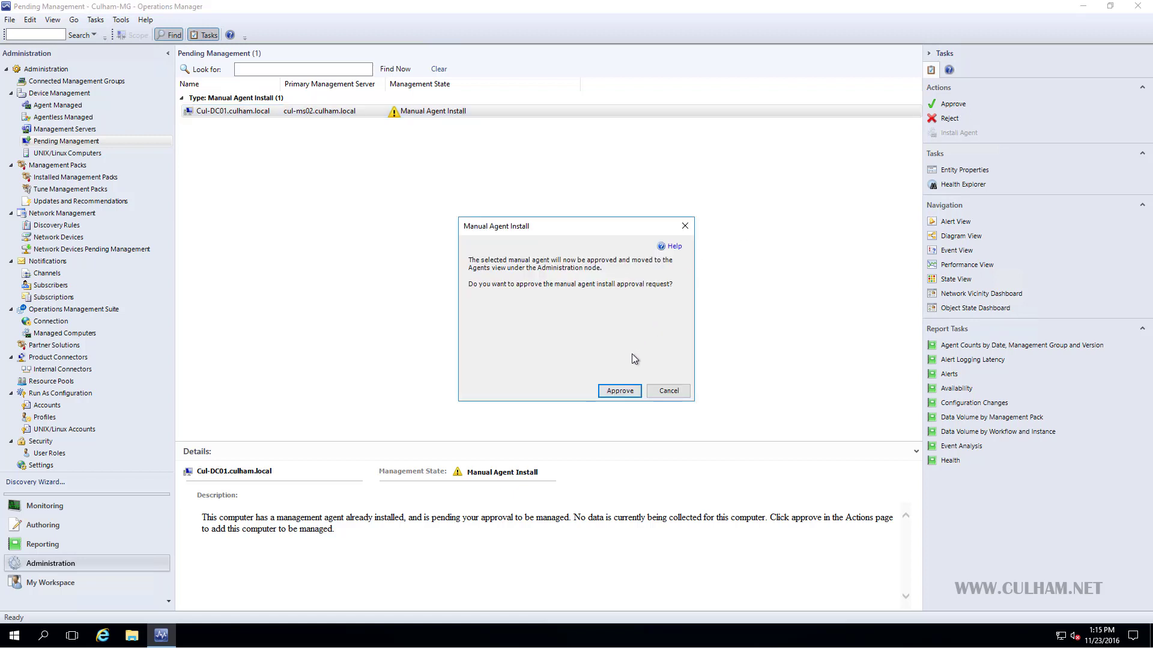
click(620, 391)
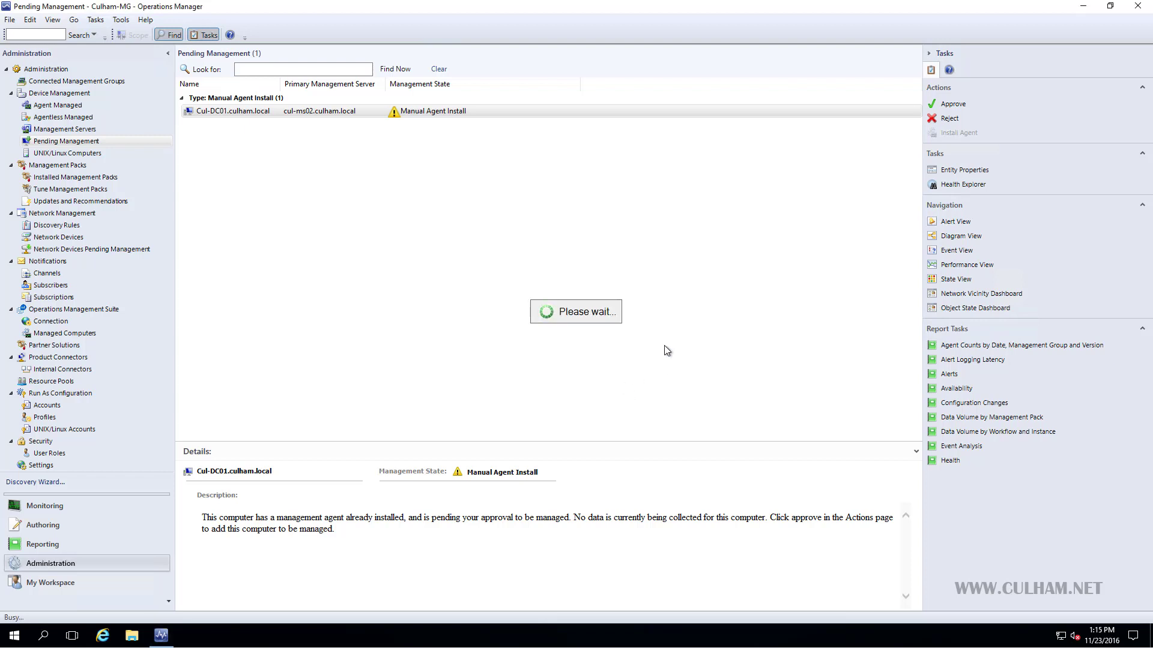
click(62, 108)
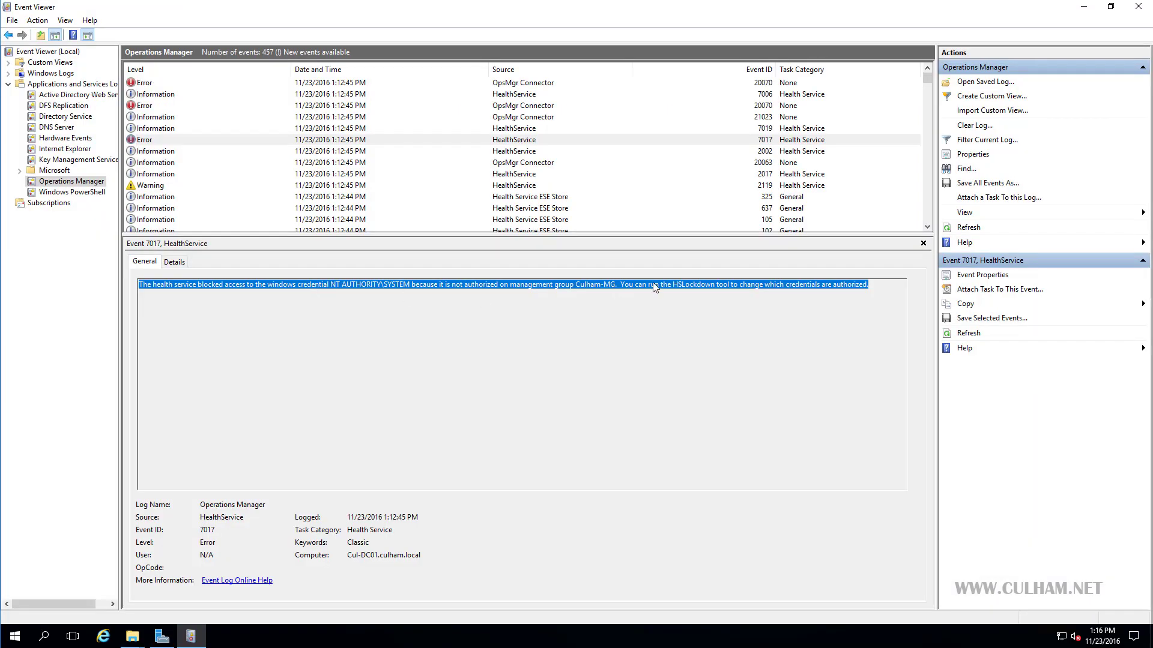
- Switch to Event Viewer, highlight the HSLockdown tool name in the event 7017 description, and open a Command Prompt
double_click(674, 293)
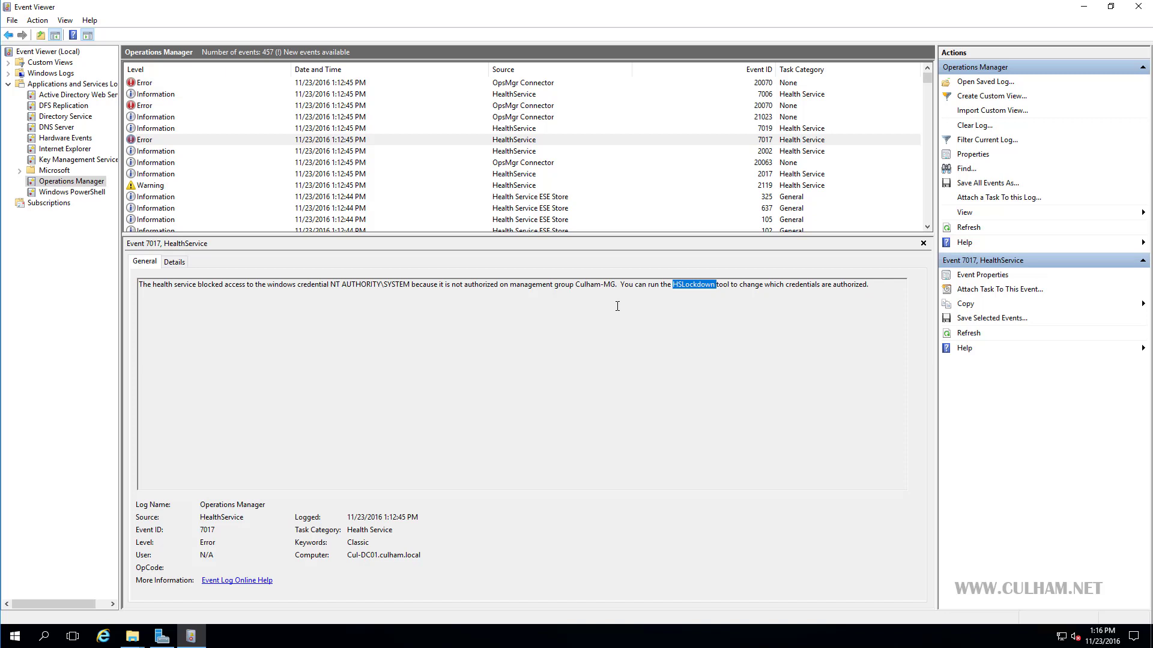
click(15, 636)
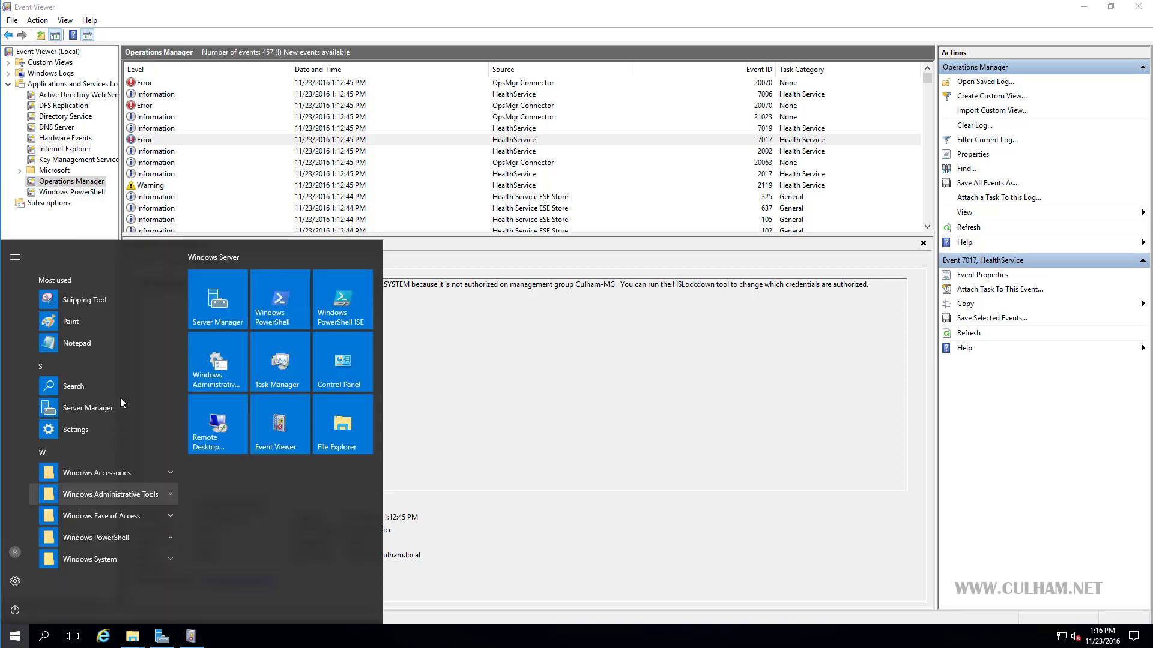
text(cmd)
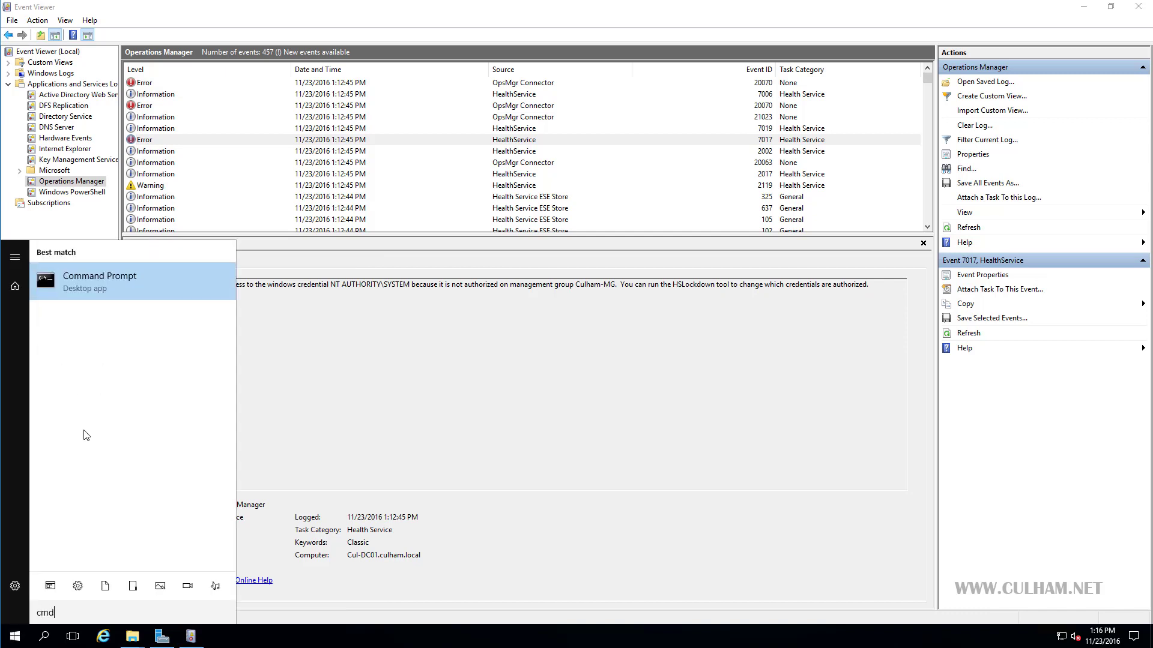
key(Return)
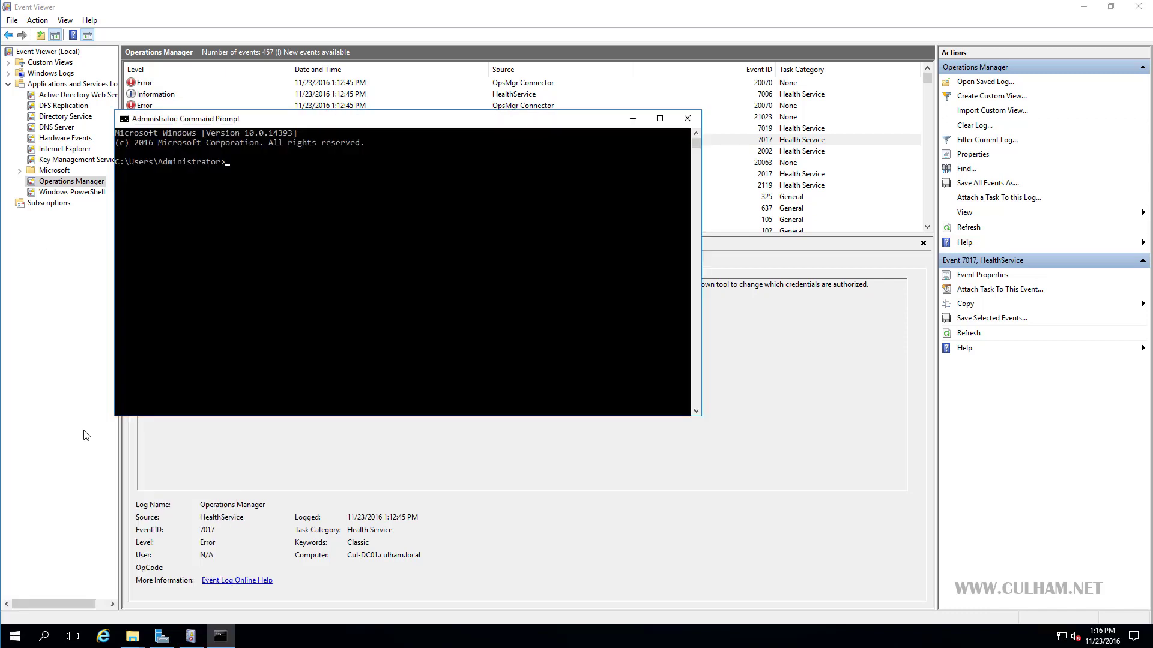
- Change to \Program Files\Microsoft Monitoring Agent\Agent and run HSLockdown.exe /a "NT Authority\System" to allow that account
text(cd \P)
key(Tab)
key(Tab)
text(\M)
key(Tab)
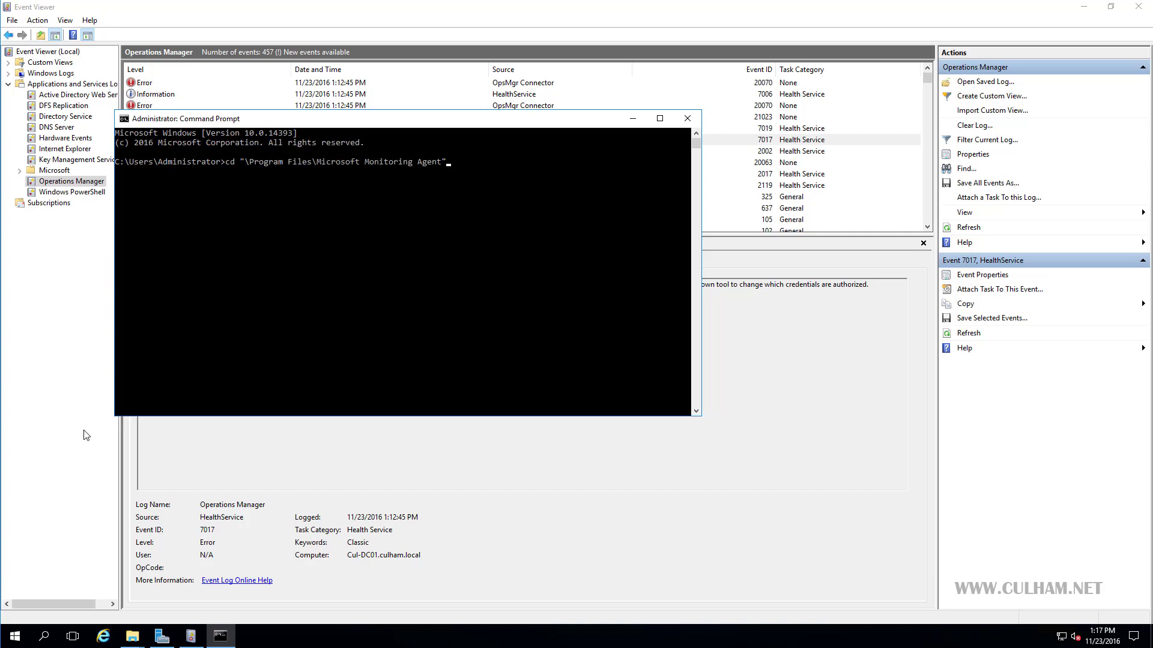
key(Return)
text(cd )
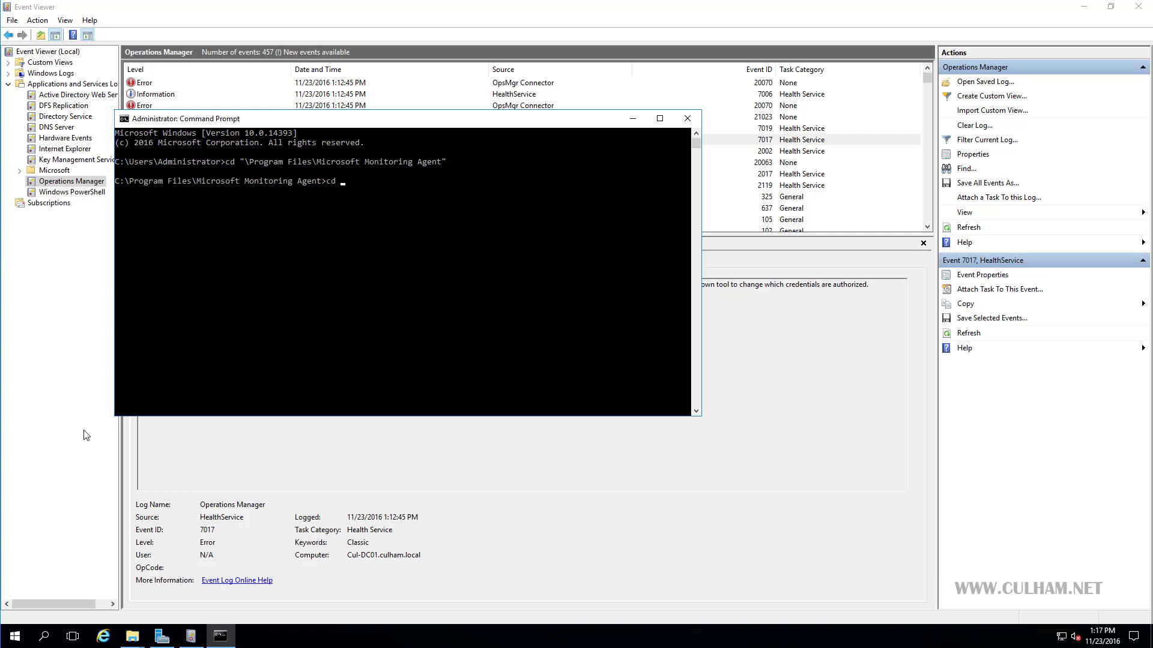
text(Agent)
key(Return)
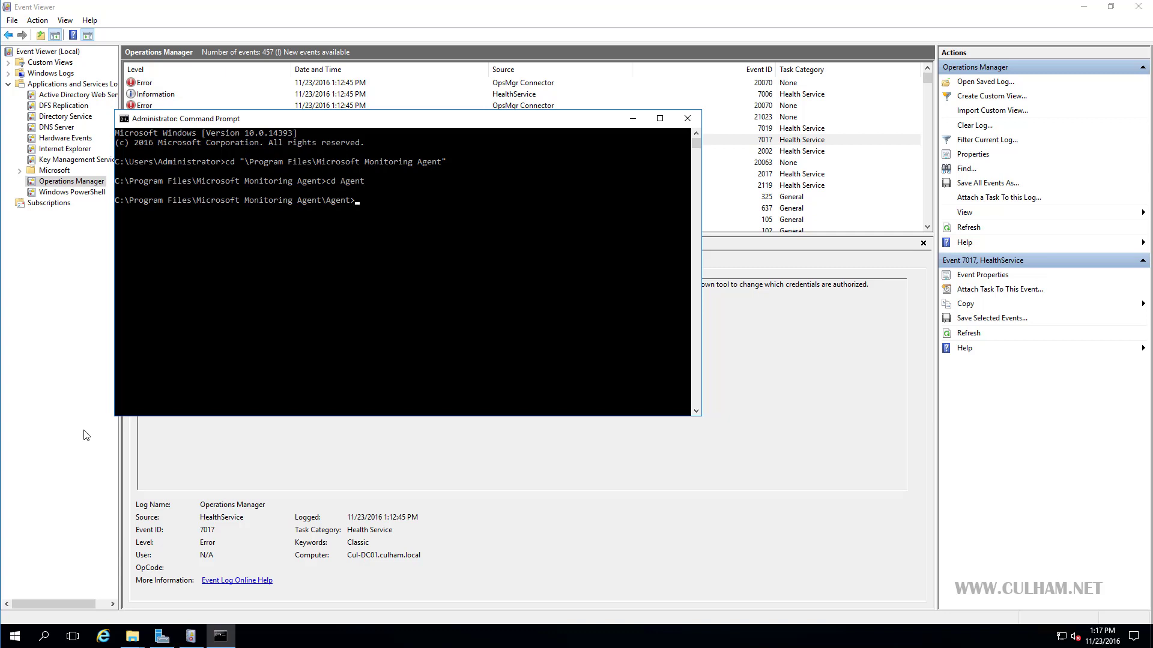
text(HSLockdown.exe /a "NT Authority\System)
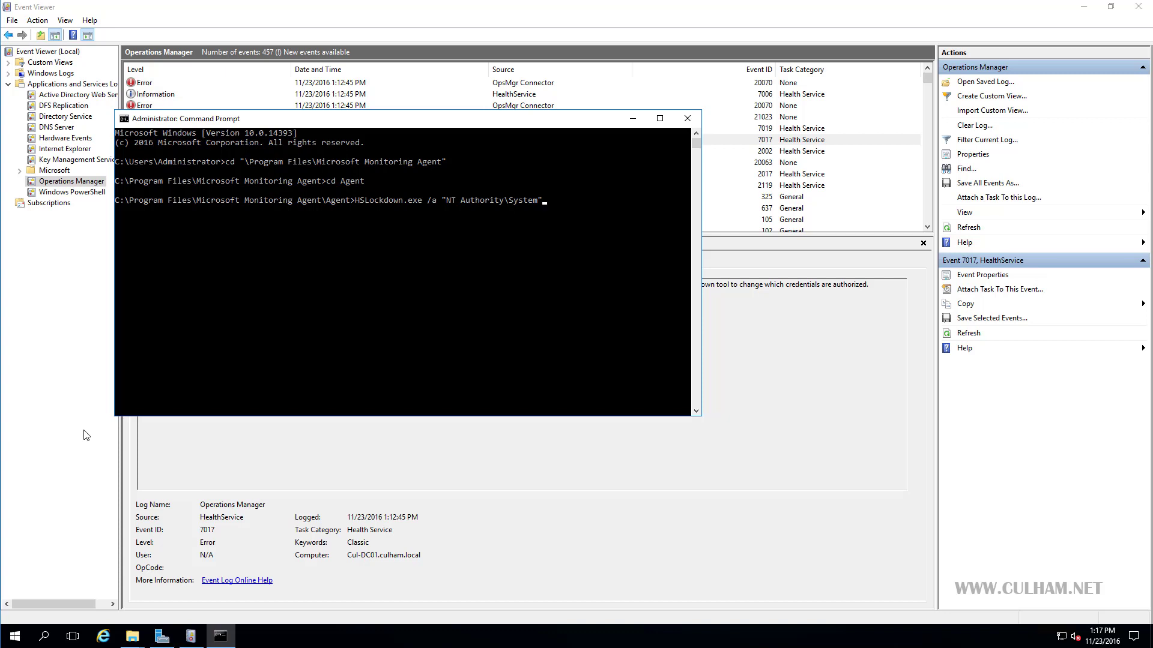
key(Return)
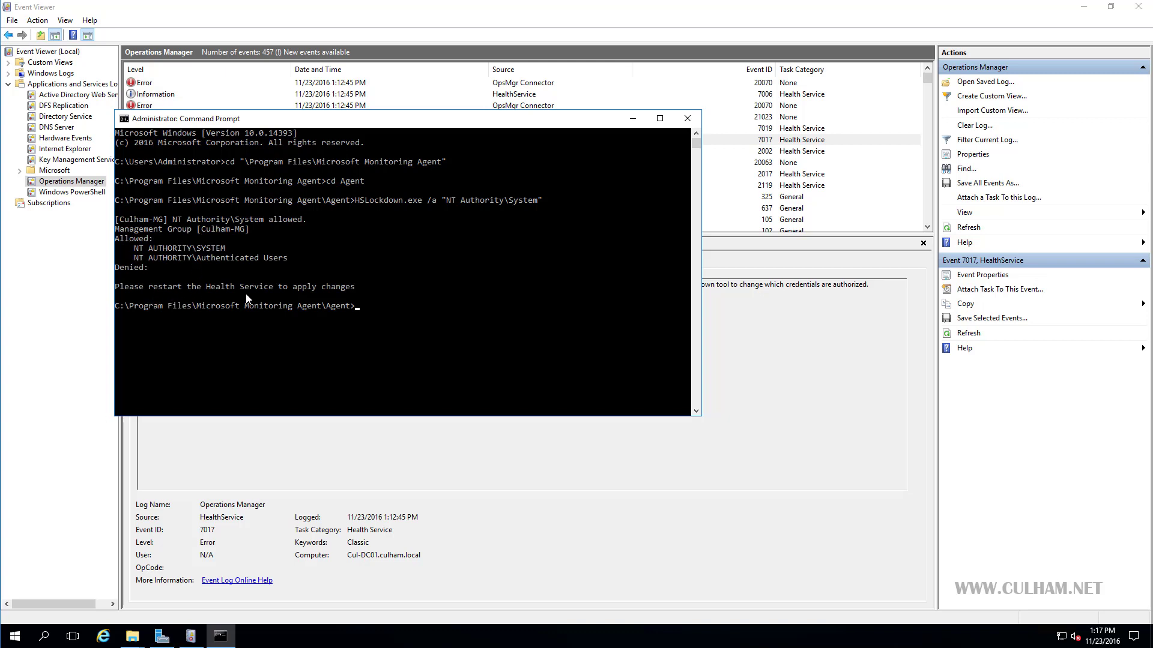
- Open the Services console and restart the Microsoft Monitoring Agent service
click(17, 638)
text(ser)
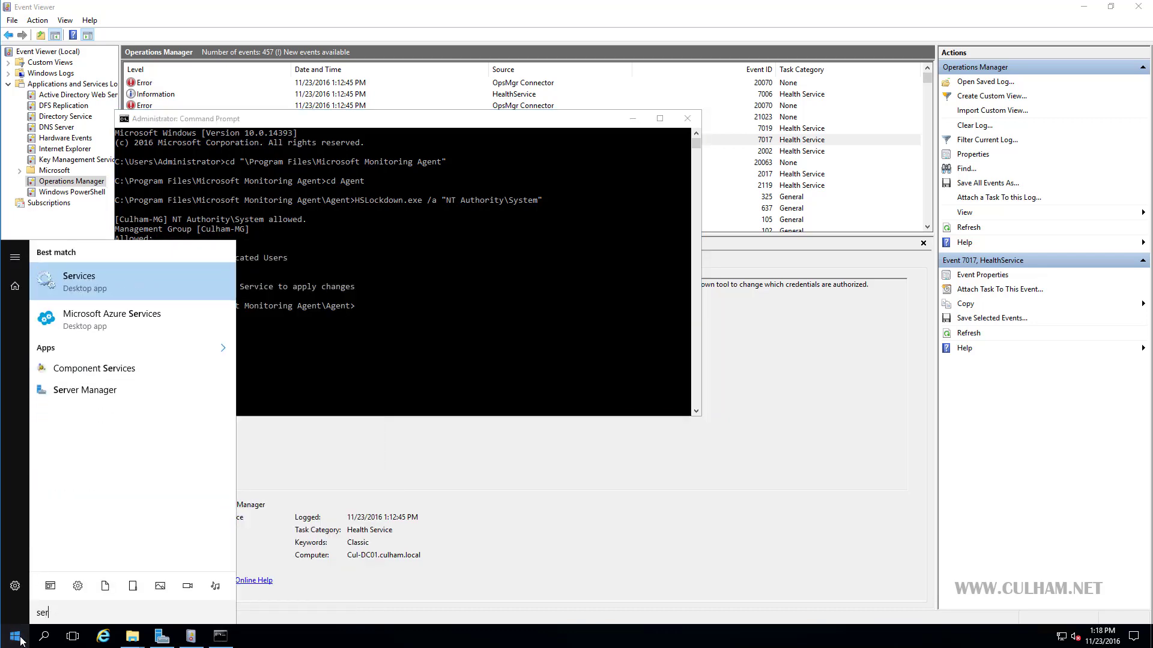
key(Return)
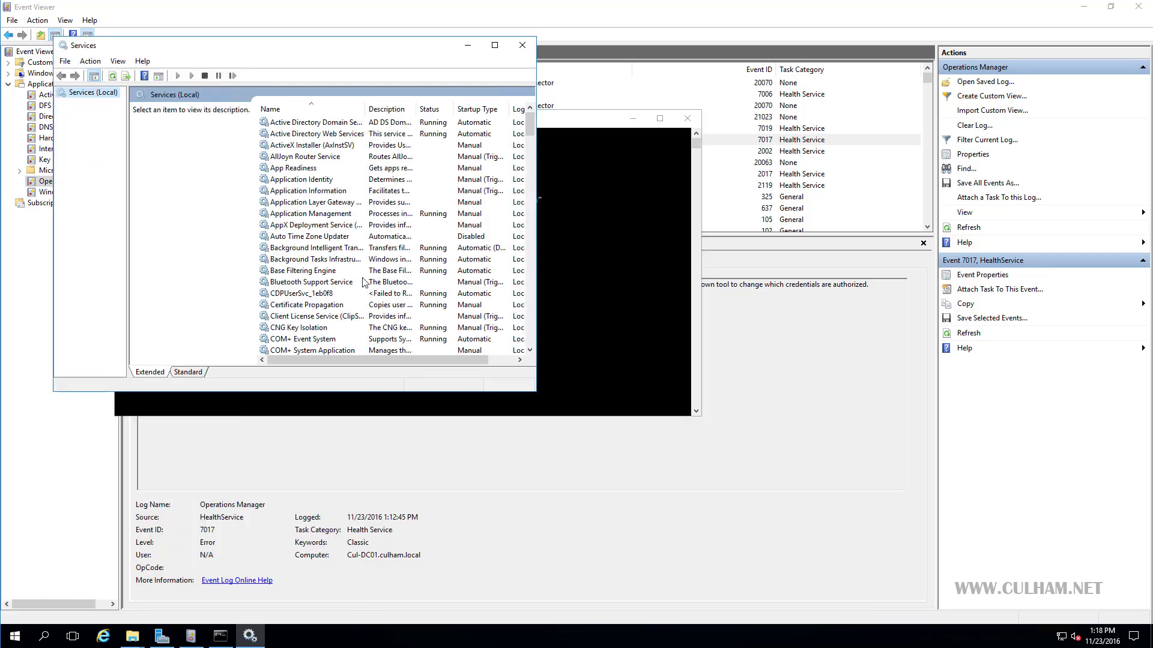
click(363, 282)
key(m)
scroll(354, 229, down, 1)
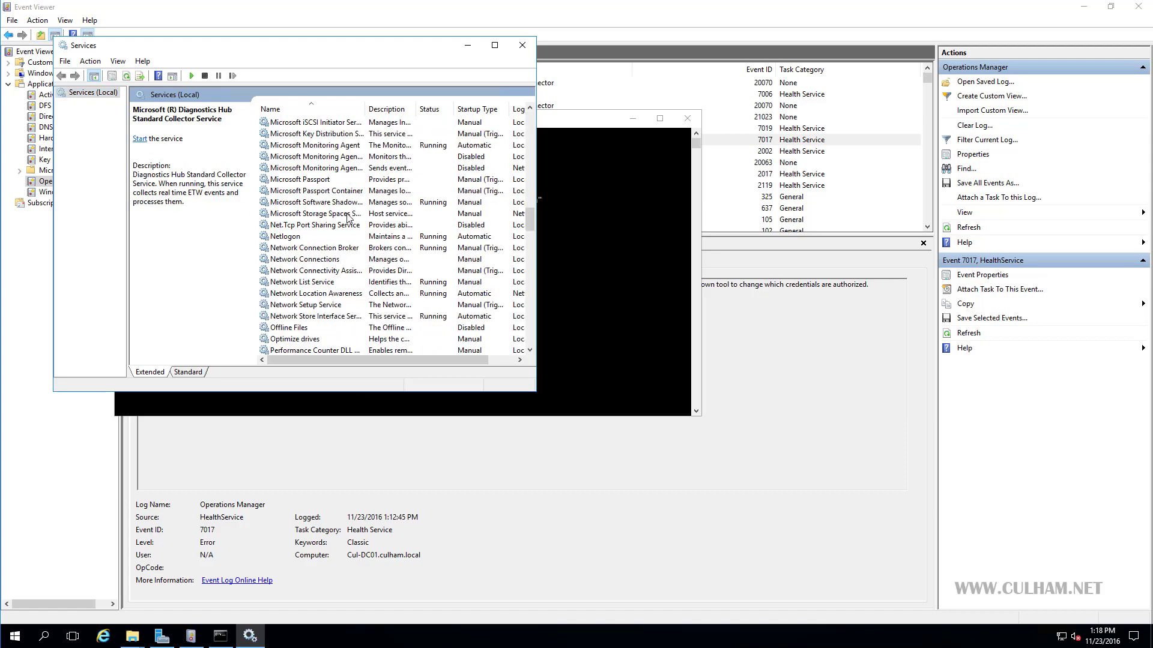
click(338, 147)
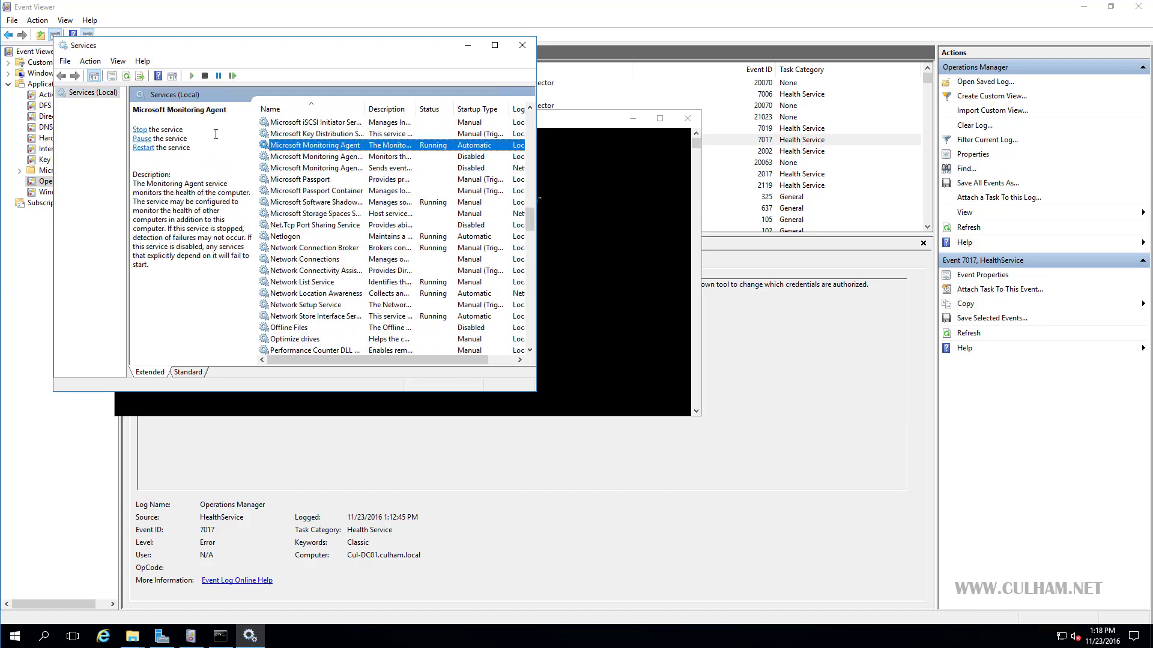
click(233, 75)
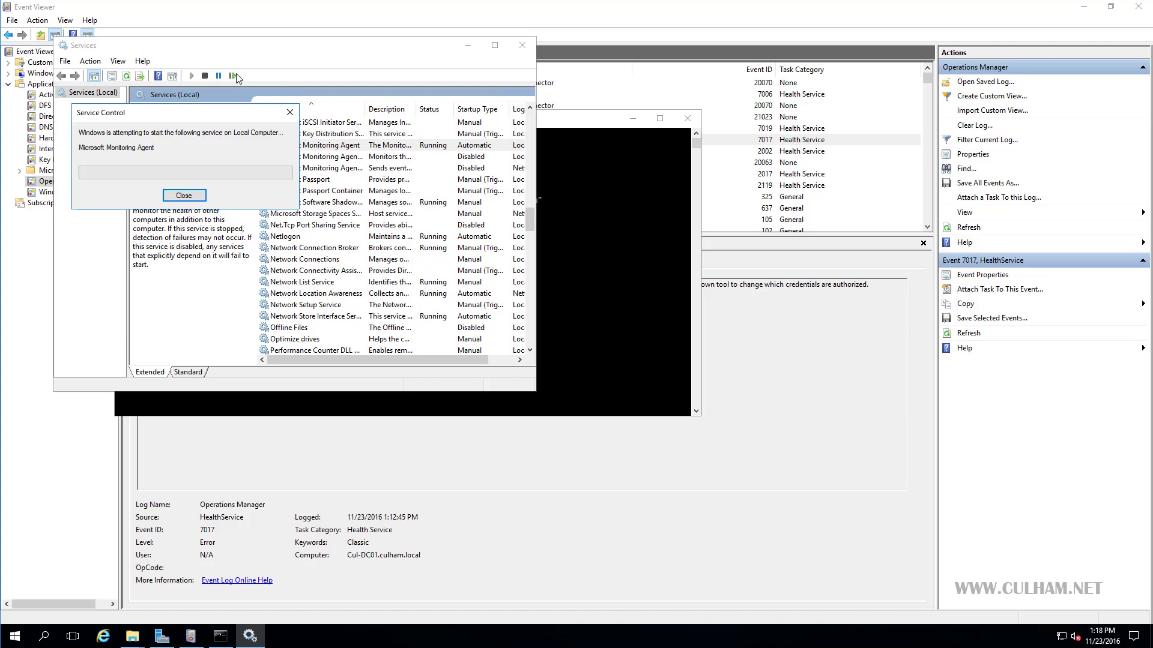
- Switch back to Event Viewer and refresh the Operations Manager log
click(615, 96)
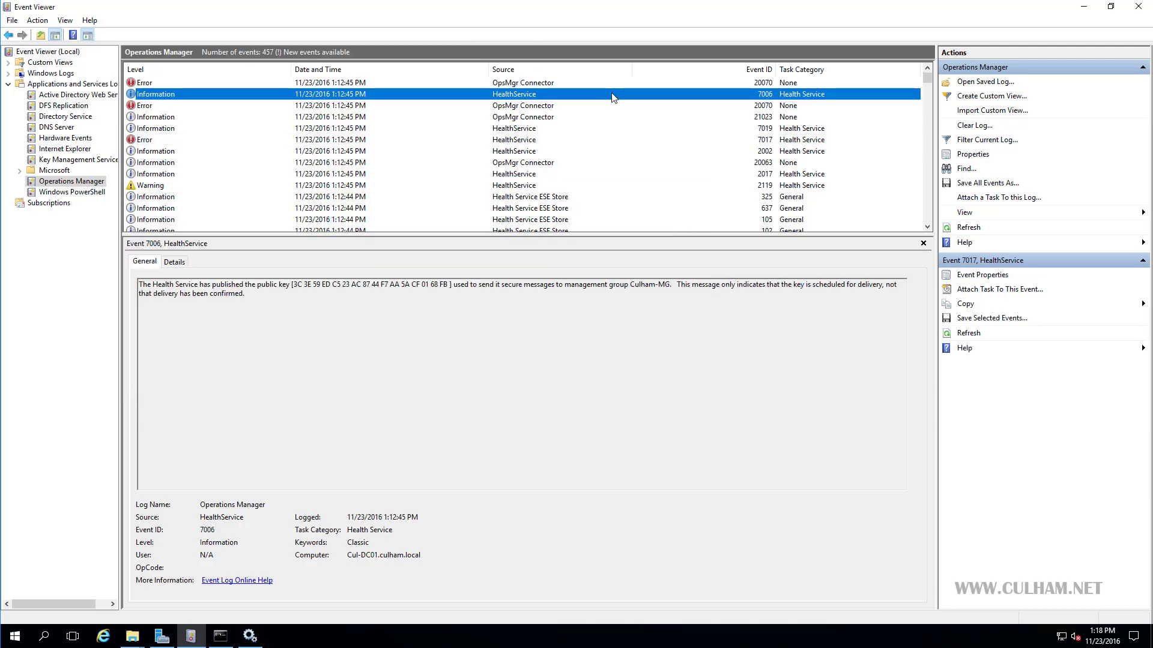
right_click(480, 89)
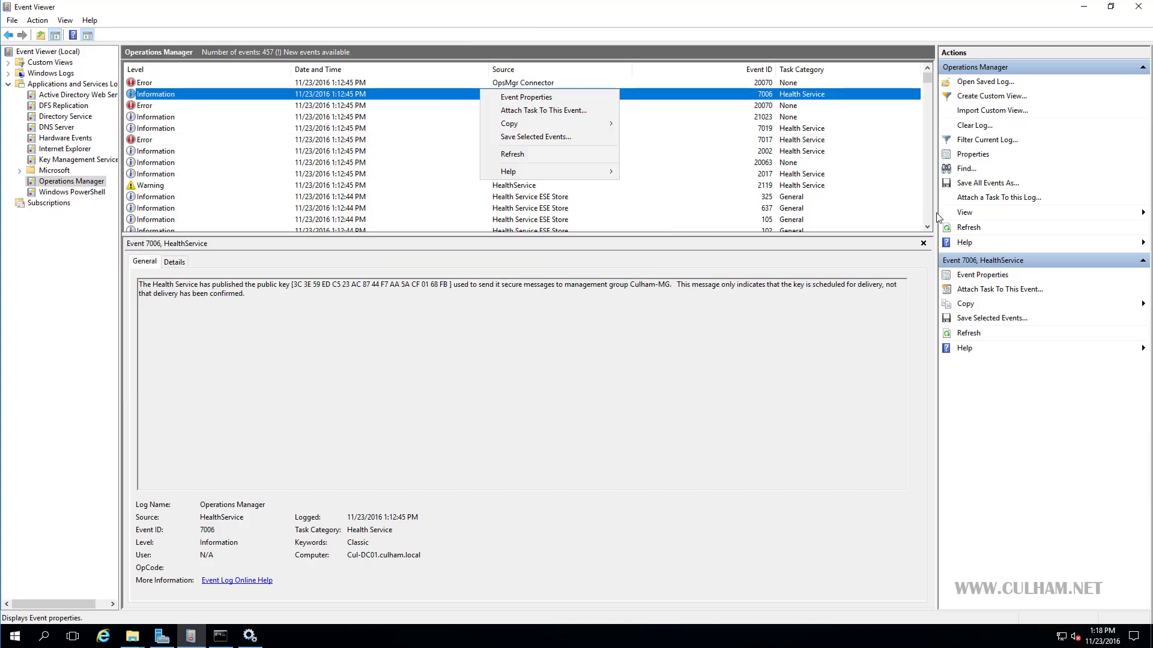
click(968, 227)
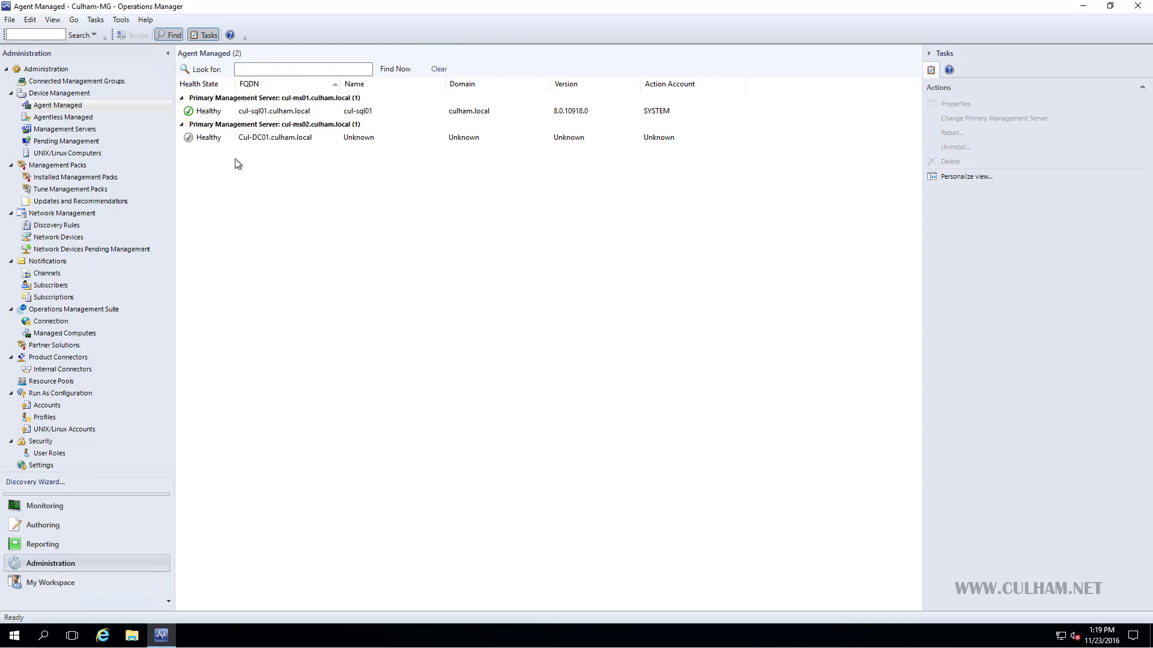
- Refresh the Agent Managed list in the Operations Manager console to check the agents' status
right_click(267, 187)
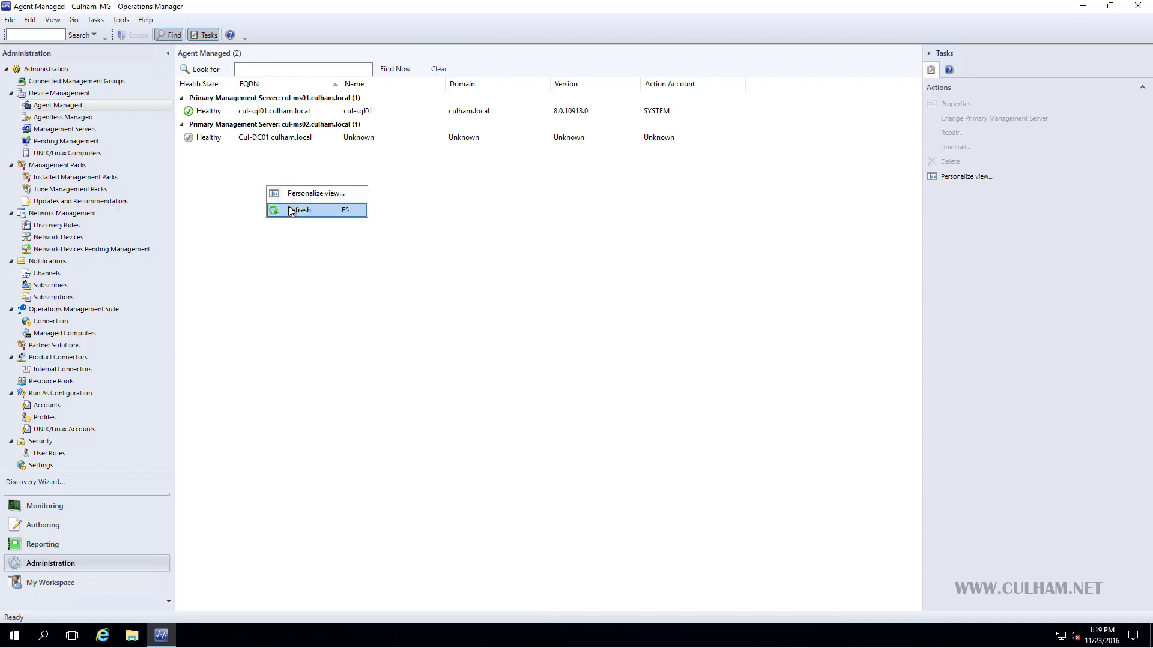
click(289, 210)
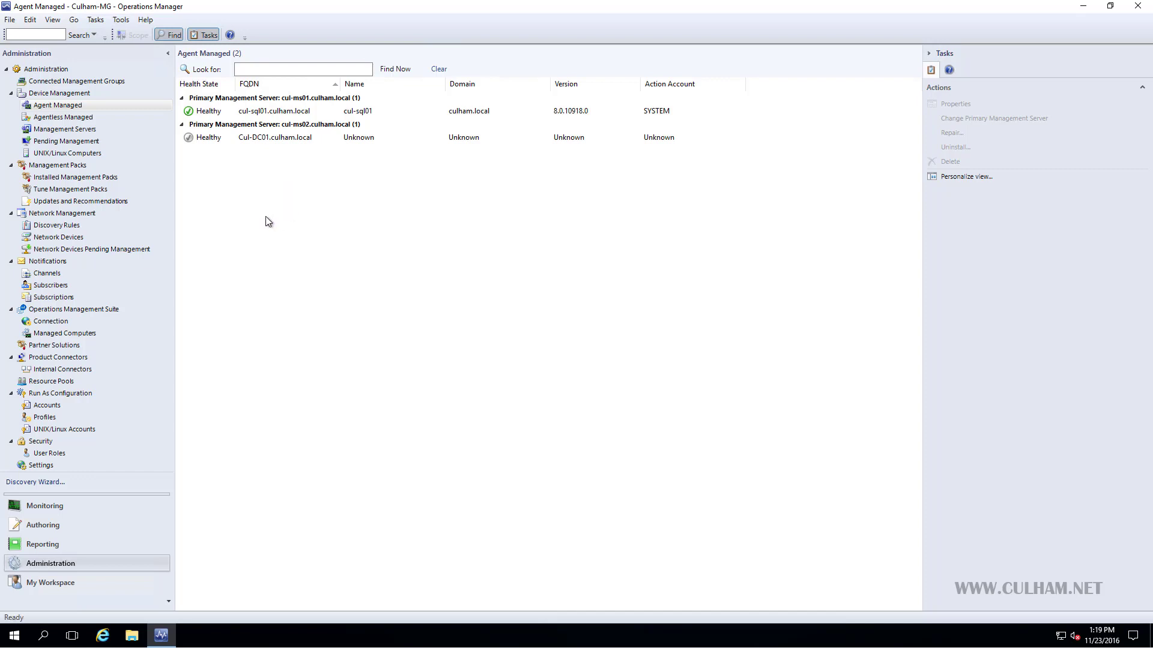